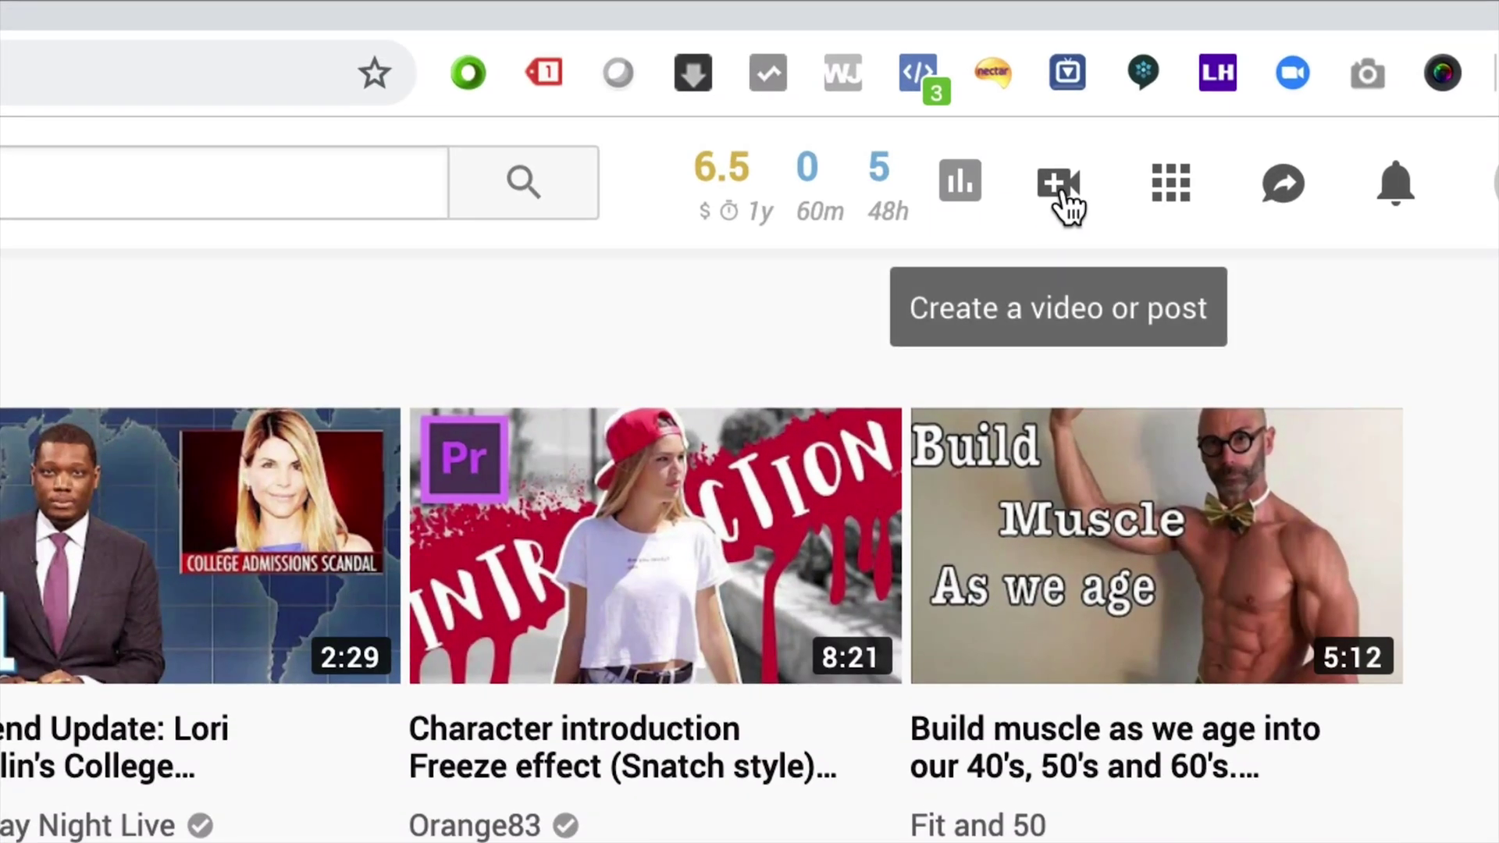
Go live from the create menu to reach the webcam stream info form.
{"action": "left_click", "coordinate": [1058, 201]}
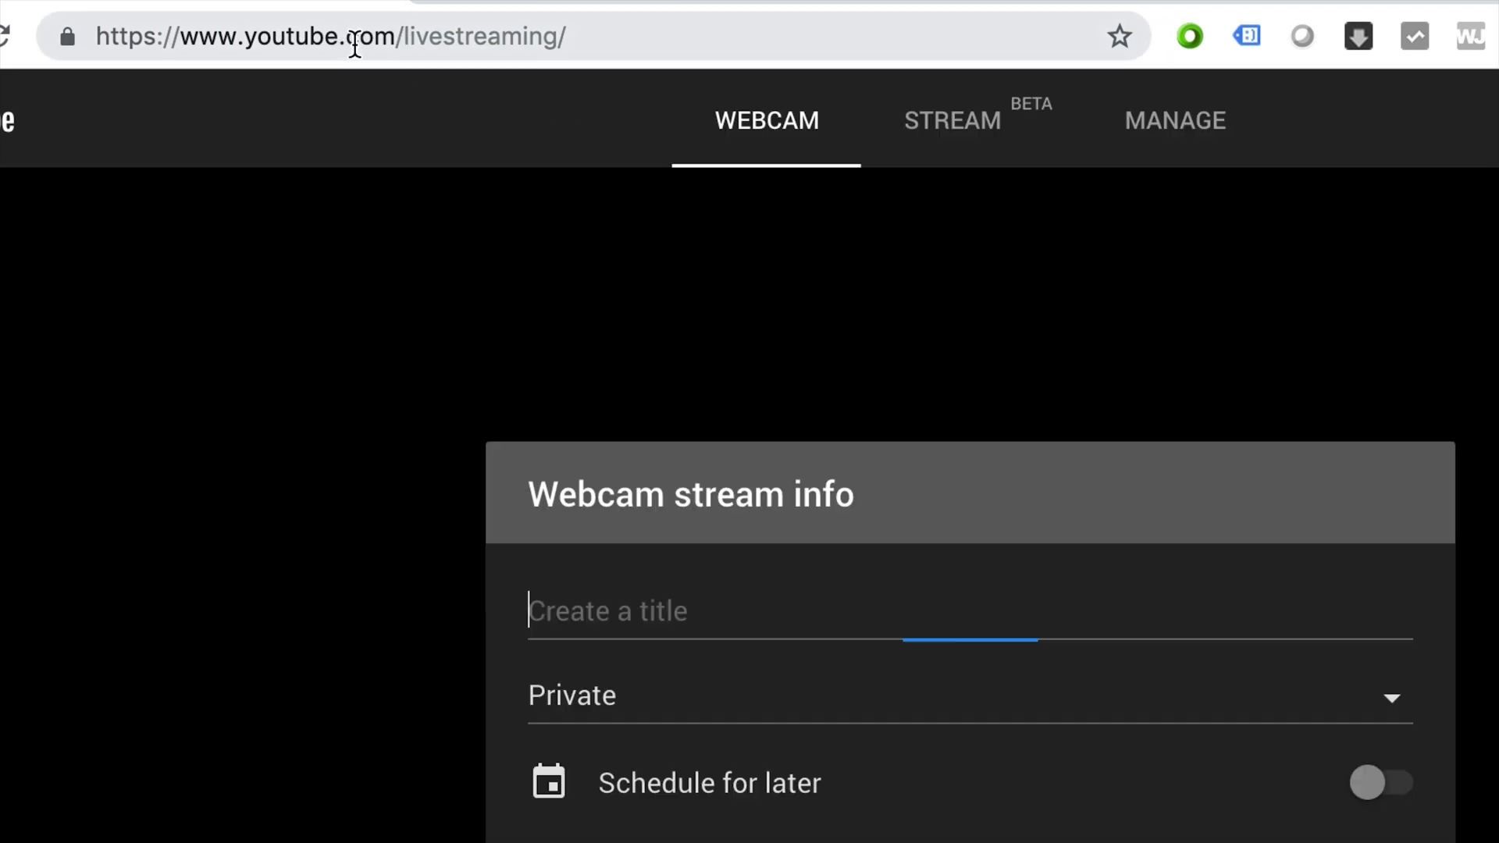
Title the stream 'Live Streaming Demo' and set its privacy to Public.
{"action": "left_click_drag", "start_coordinate": [352, 40], "coordinate": [589, 46]}
{"action": "left_click", "coordinate": [578, 44]}
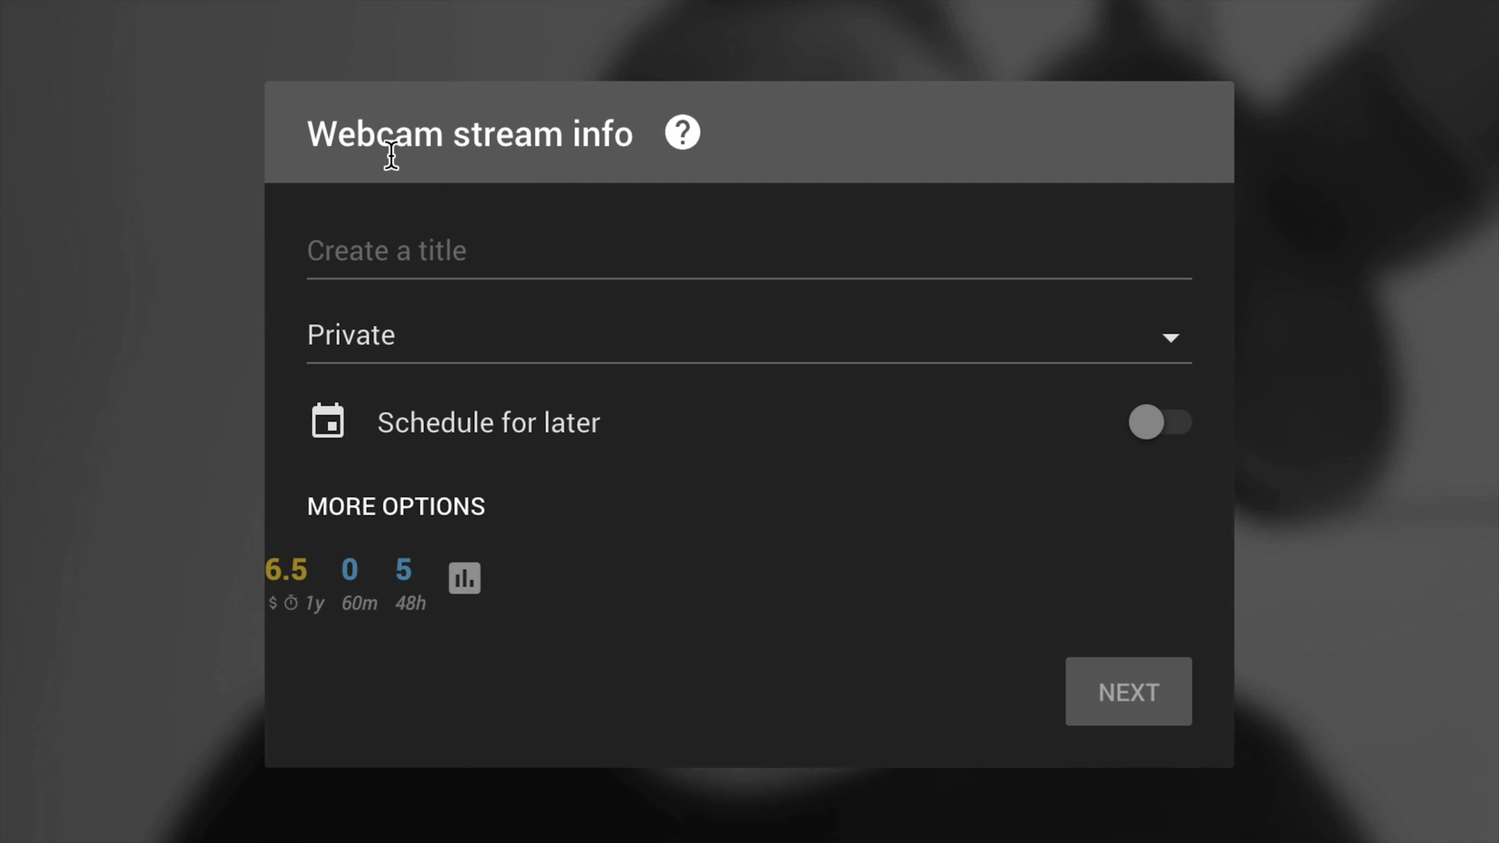
{"action": "left_click", "coordinate": [421, 255]}
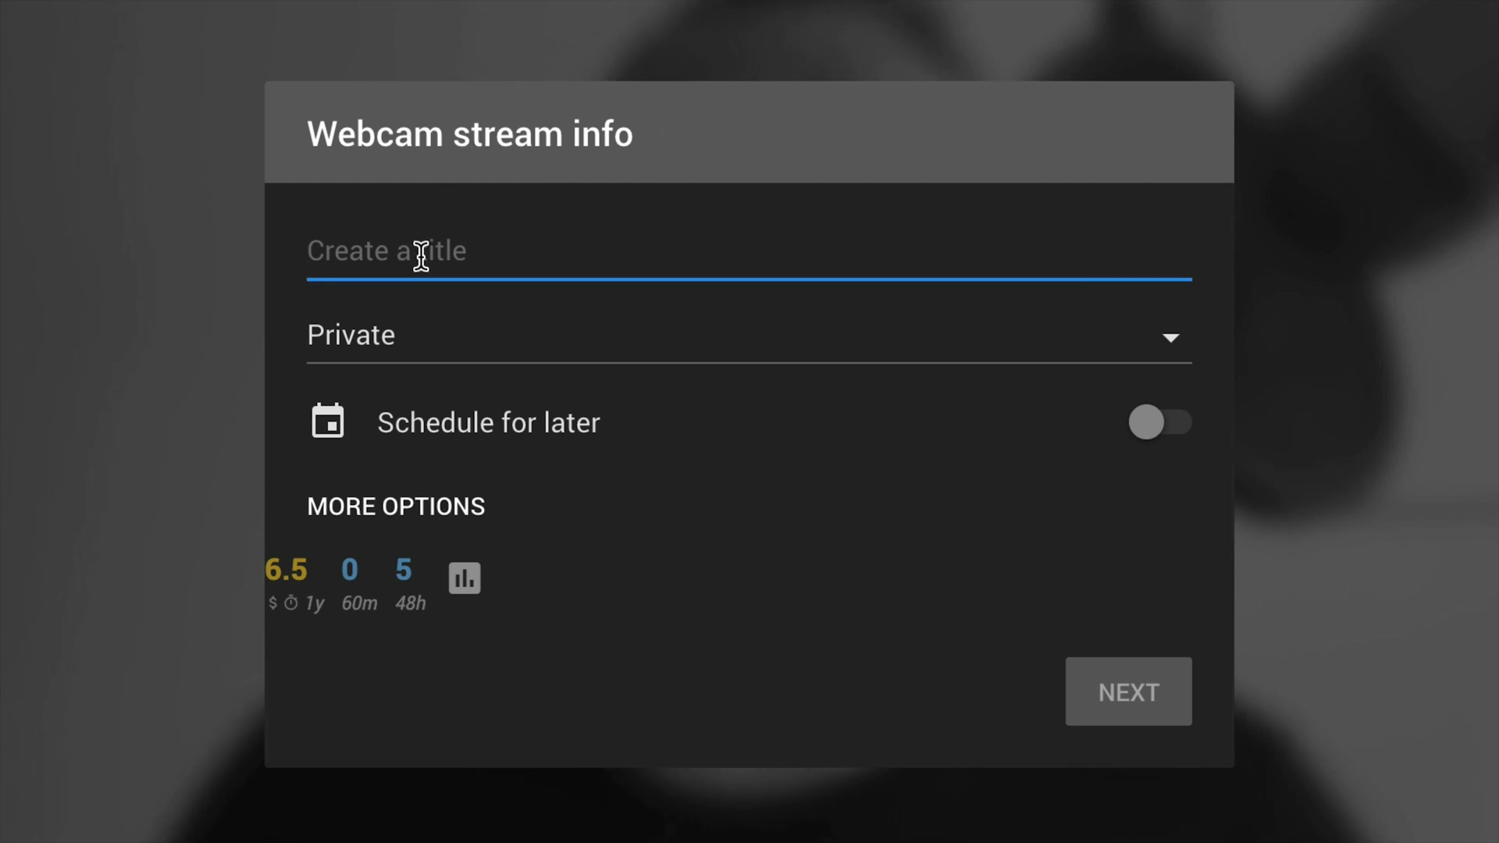
{"action": "type", "text": "Live Str"}
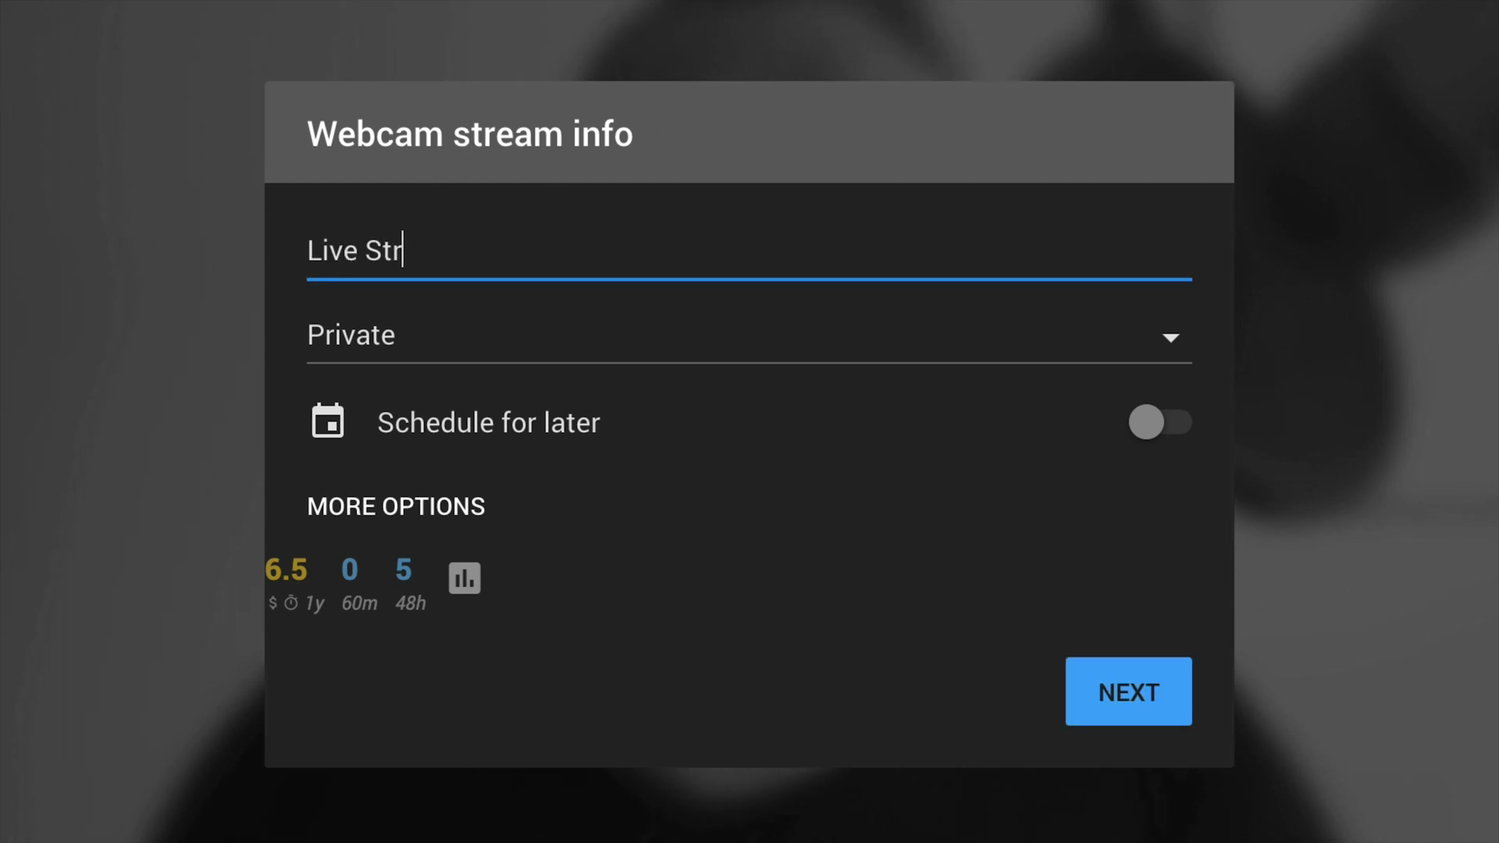
{"action": "type", "text": "eaming Demo"}
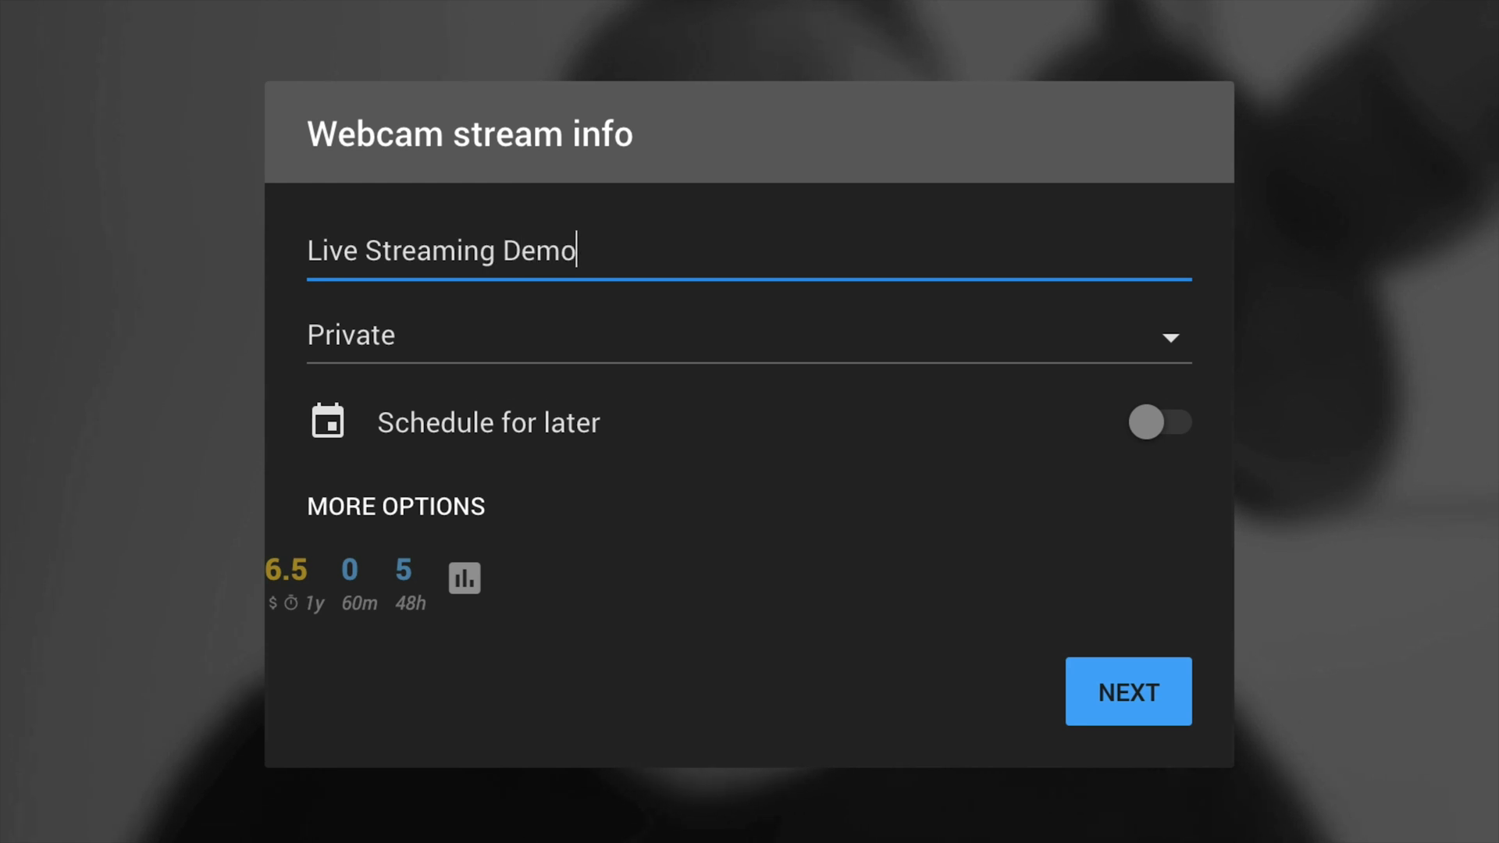
{"action": "left_click", "coordinate": [428, 335]}
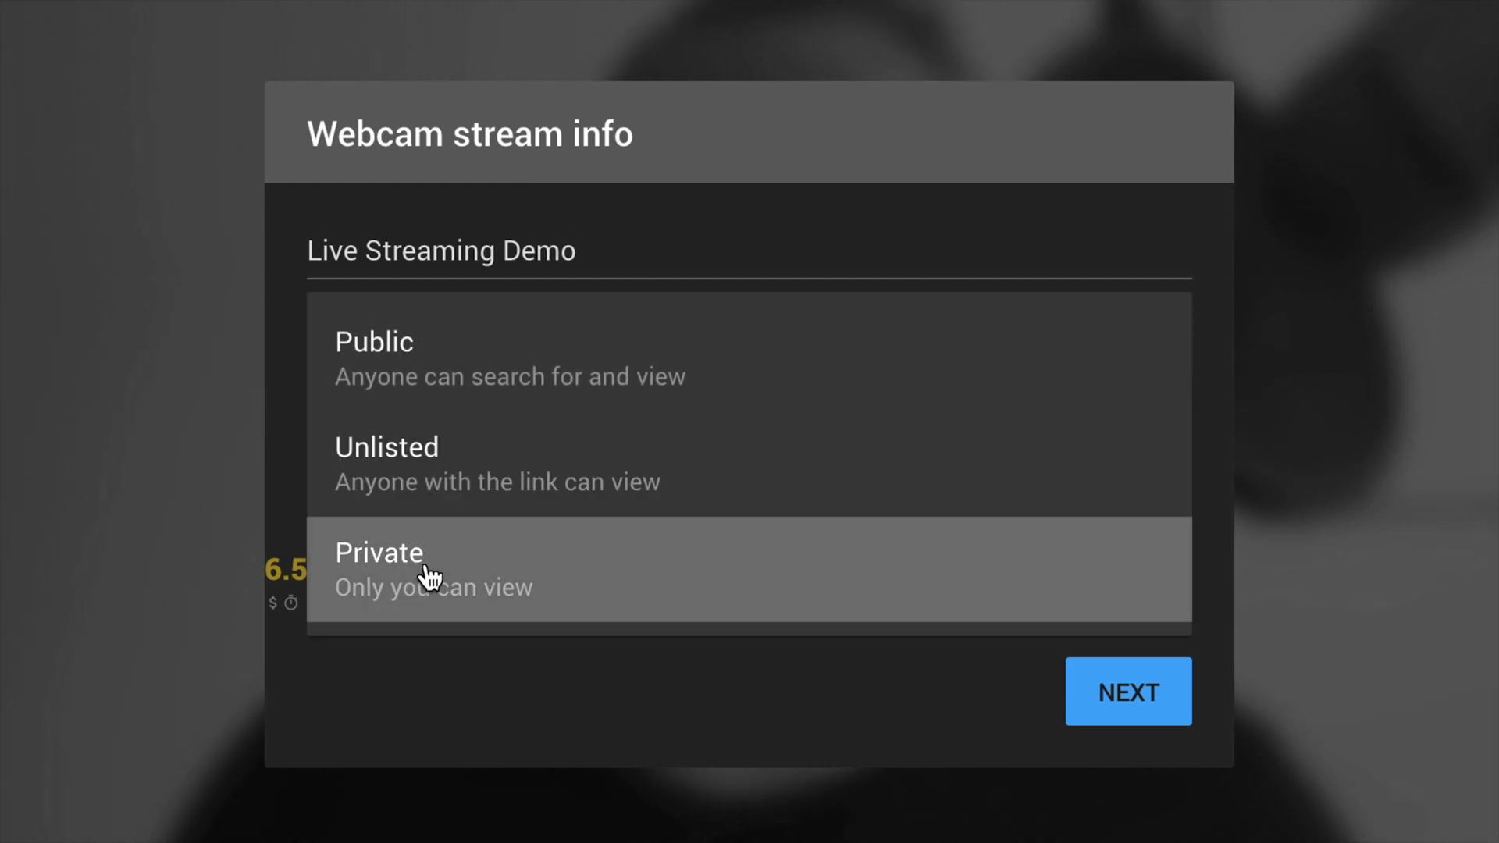
{"action": "left_click", "coordinate": [434, 341]}
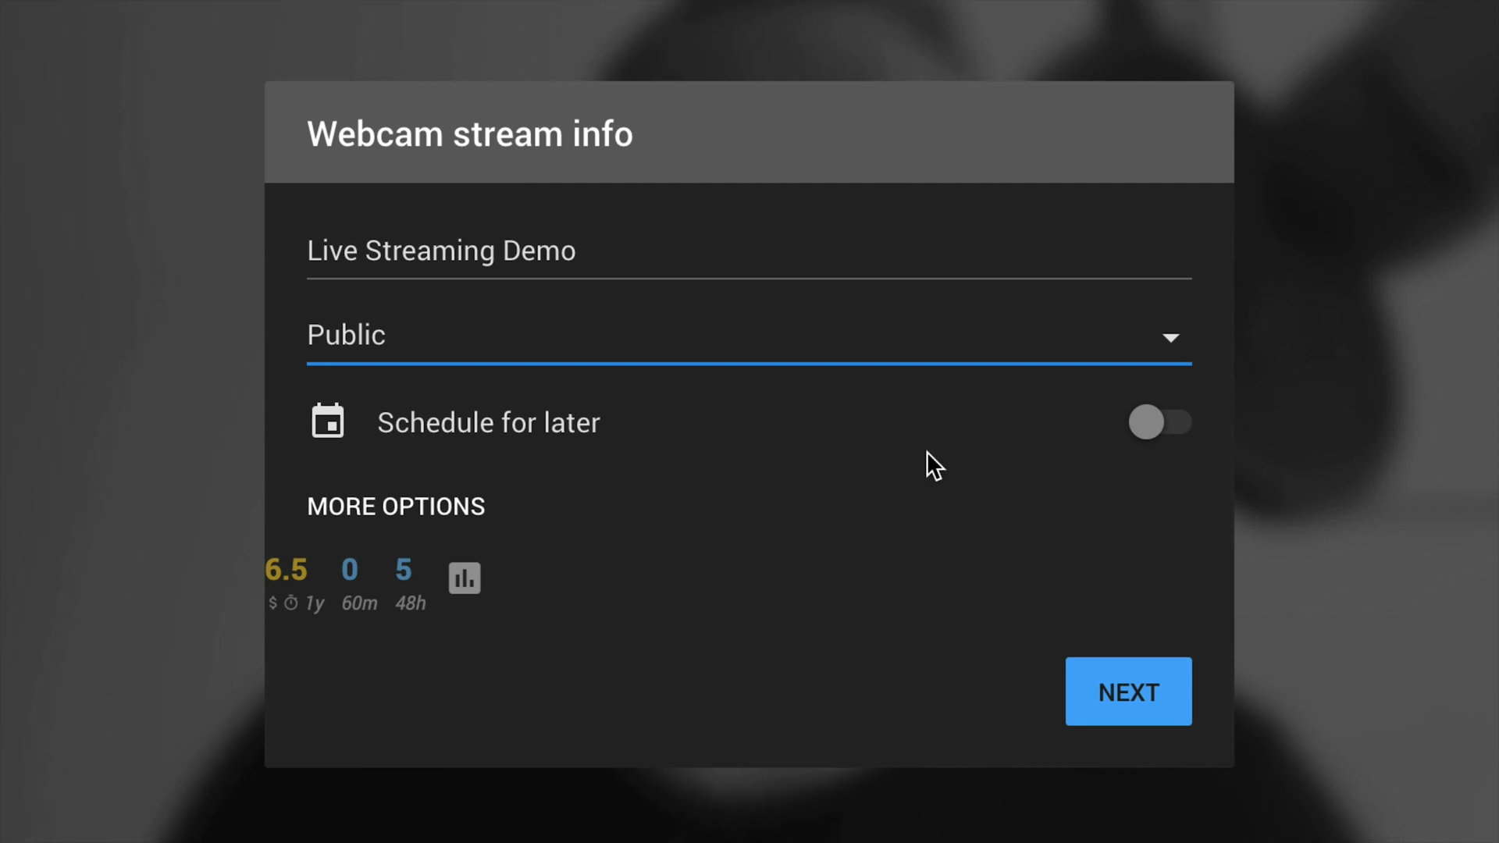
Schedule the stream for Tue 9 April at 14:00 and expand More options.
{"action": "left_click", "coordinate": [1181, 433]}
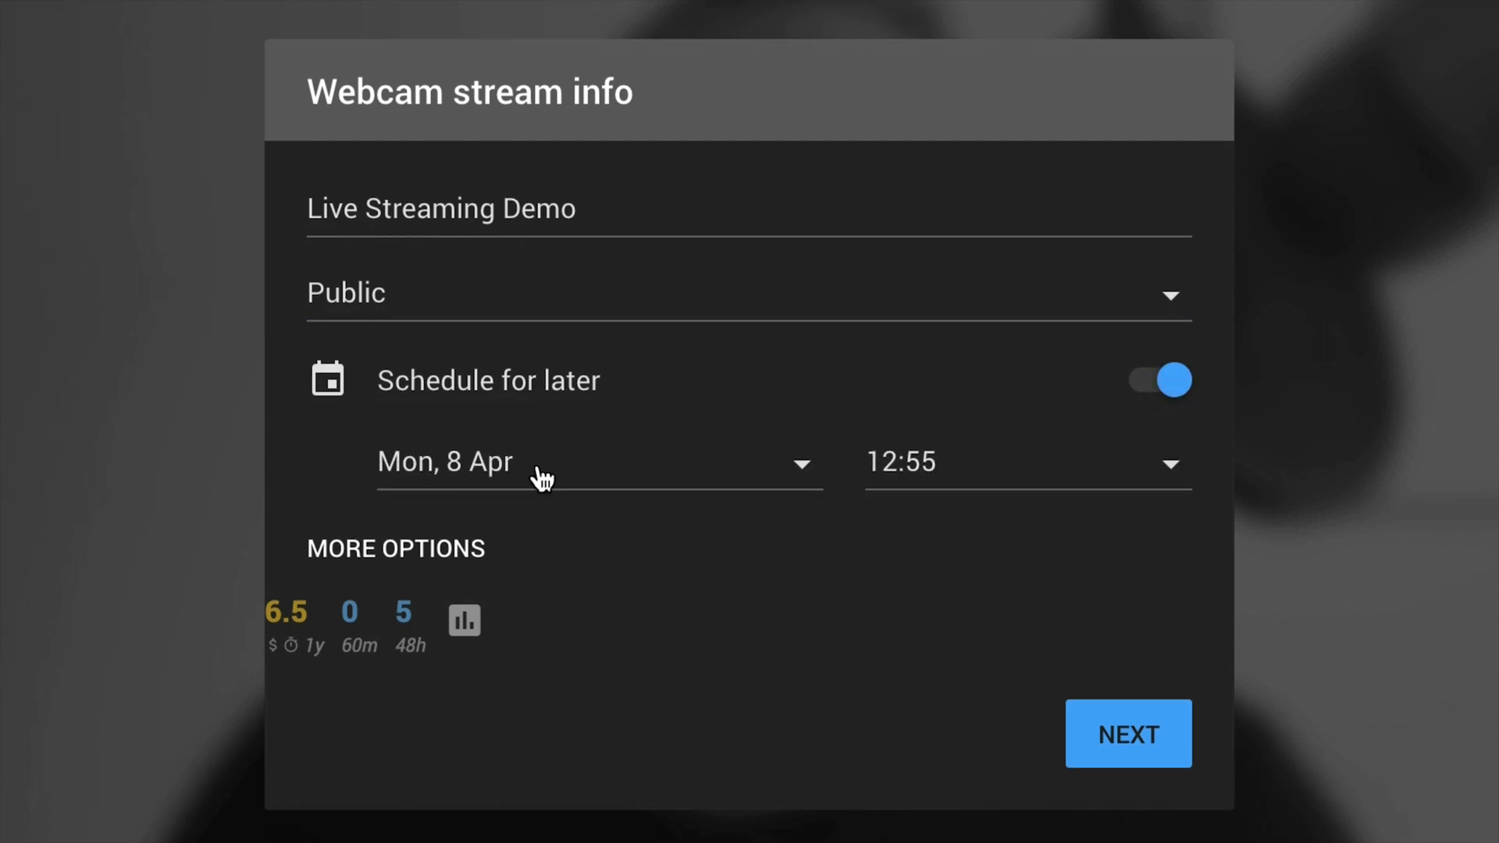
{"action": "left_click", "coordinate": [602, 480]}
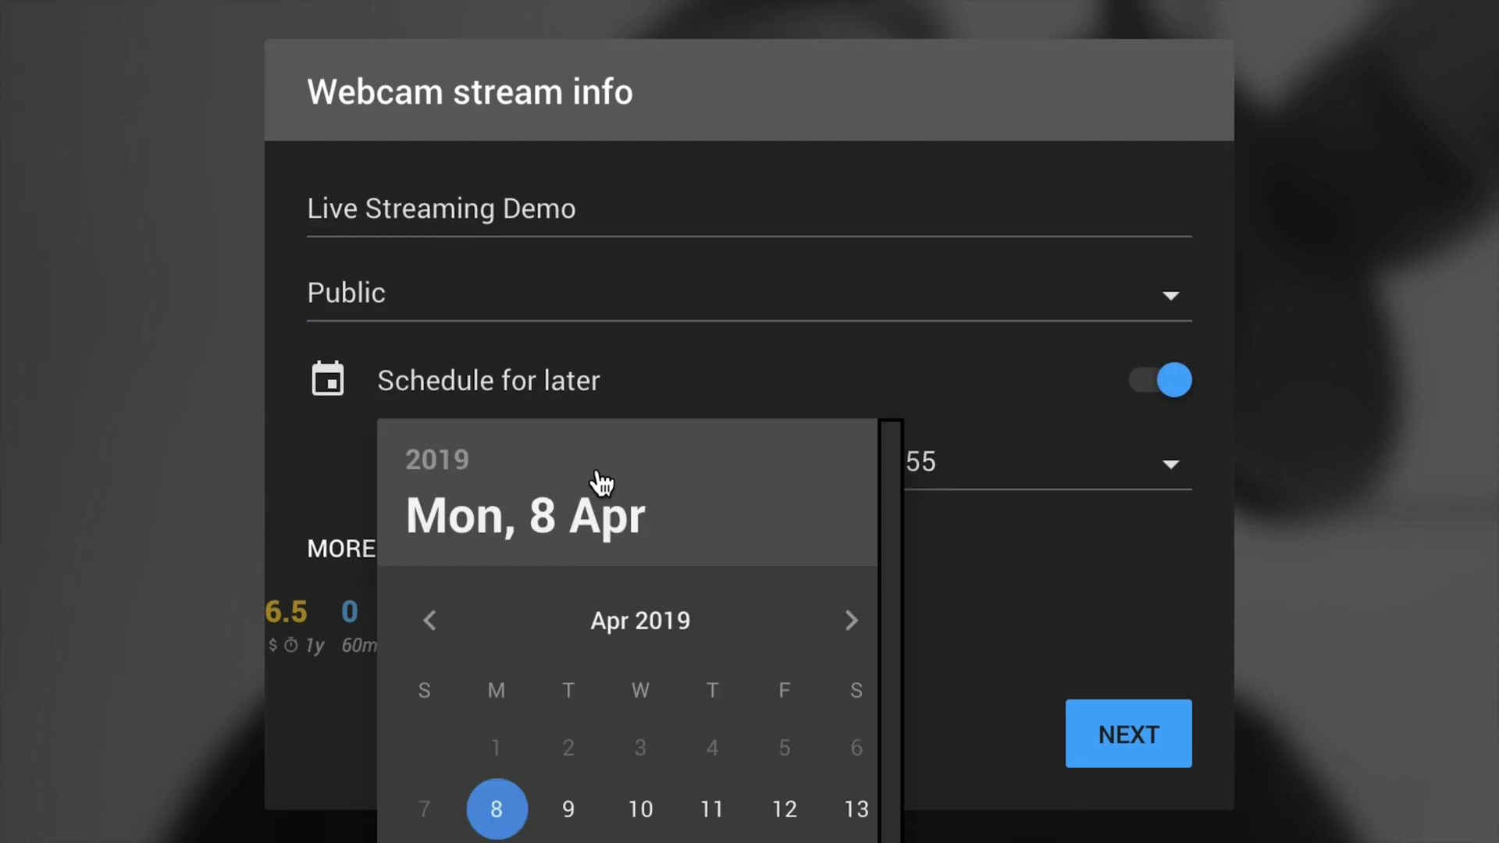
{"action": "left_click", "coordinate": [570, 809]}
{"action": "left_click", "coordinate": [974, 474]}
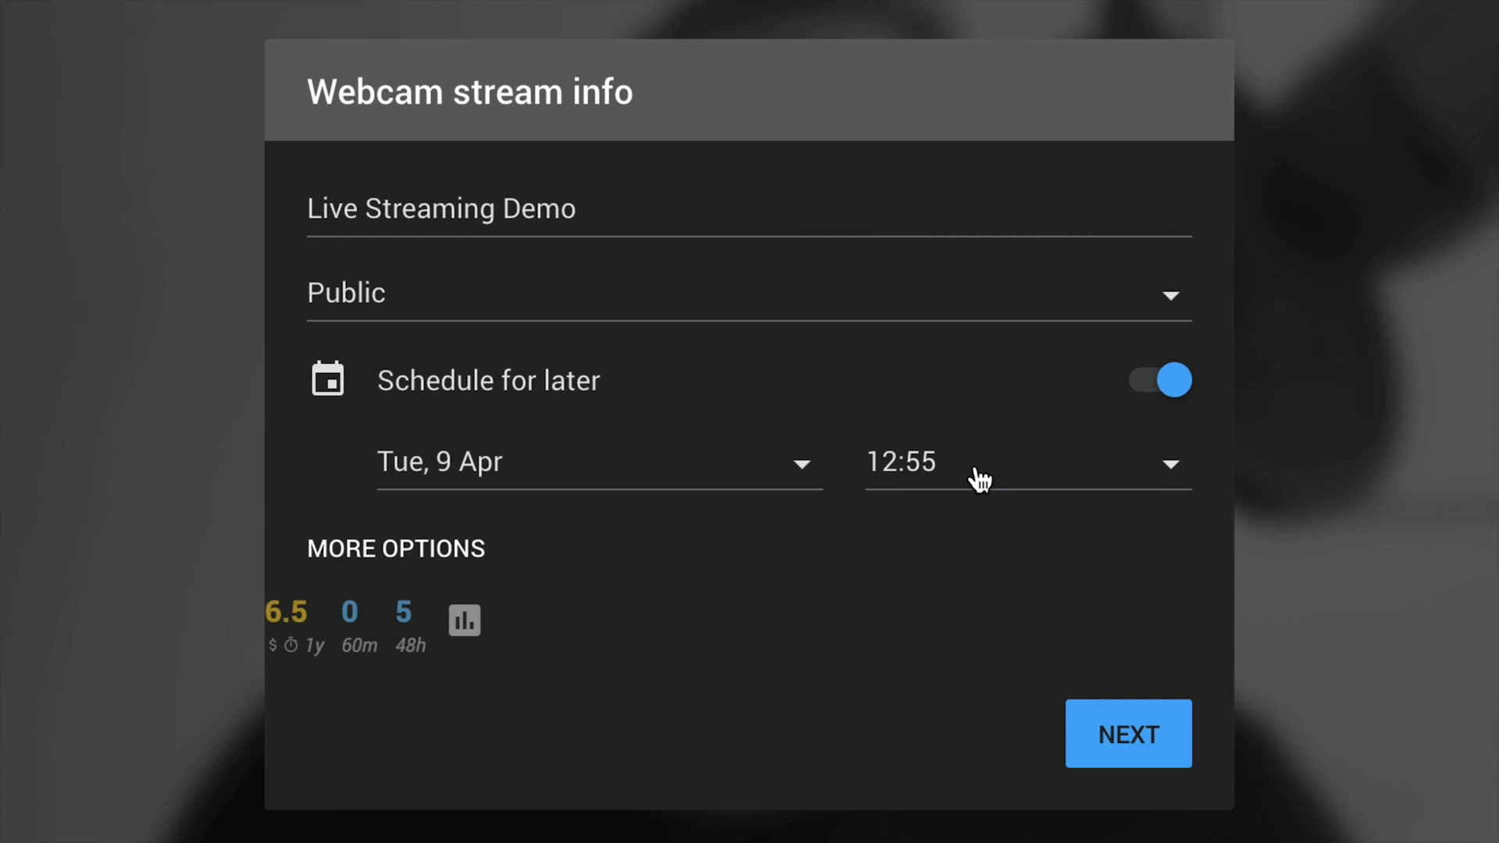
{"action": "scroll", "coordinate": [960, 765], "scroll_direction": "down", "scroll_amount": 3}
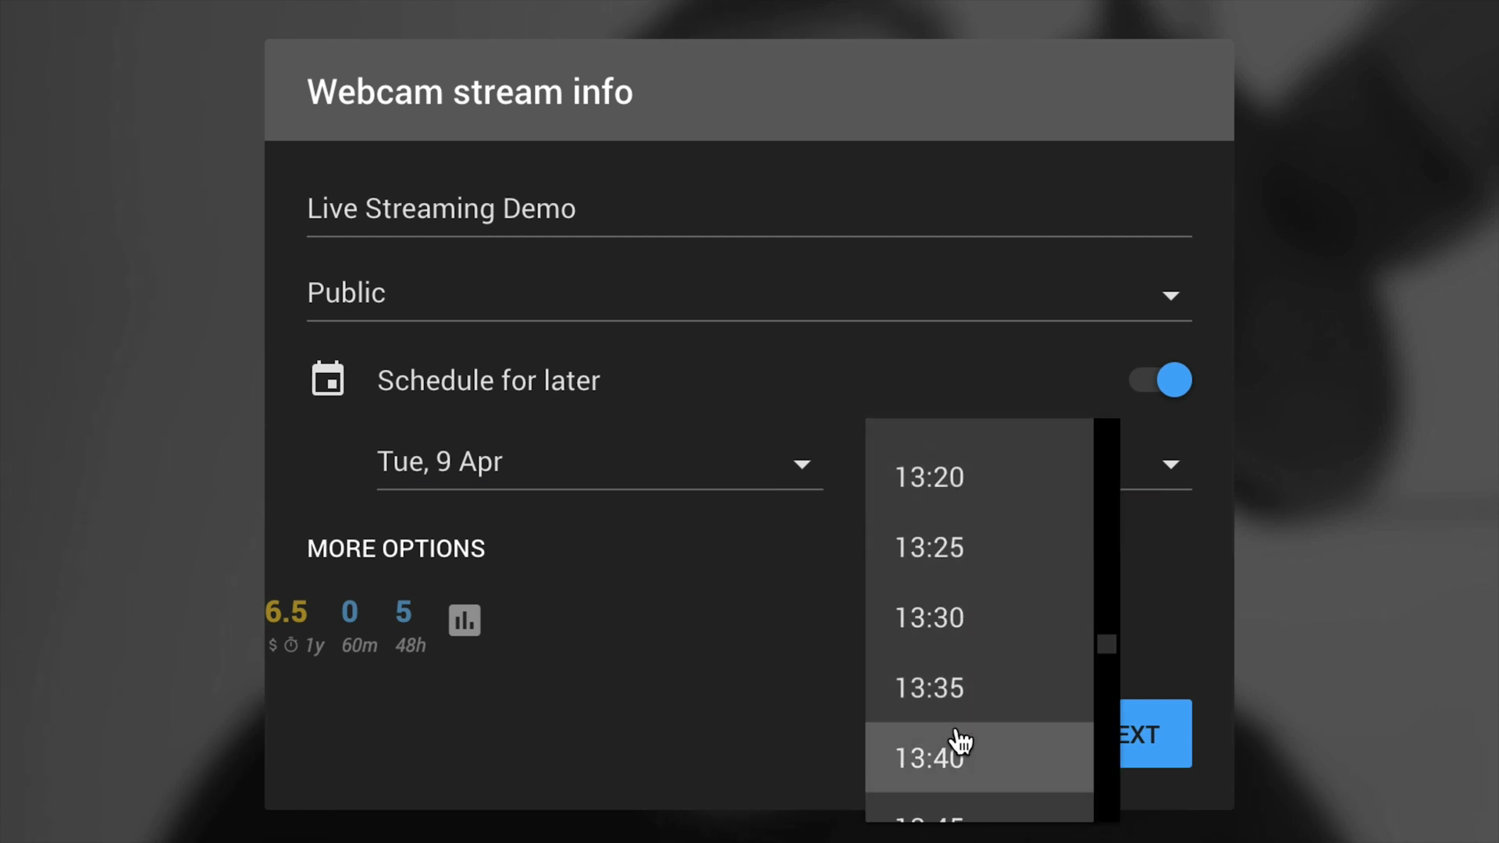
{"action": "scroll", "coordinate": [976, 744], "scroll_direction": "down", "scroll_amount": 1}
{"action": "scroll", "coordinate": [973, 742], "scroll_direction": "down", "scroll_amount": 5}
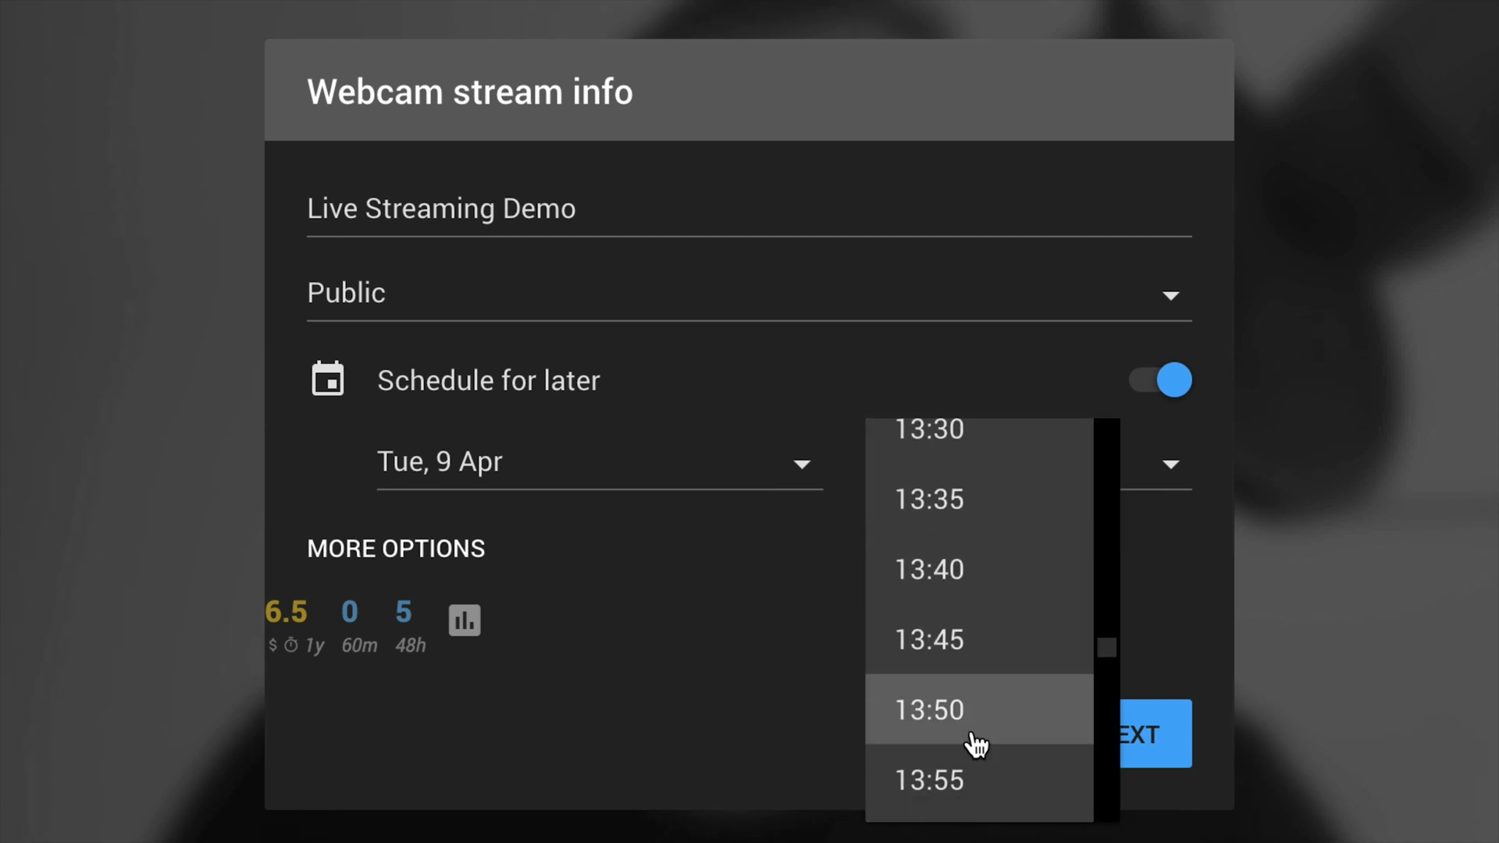
{"action": "scroll", "coordinate": [964, 622], "scroll_direction": "up", "scroll_amount": 1}
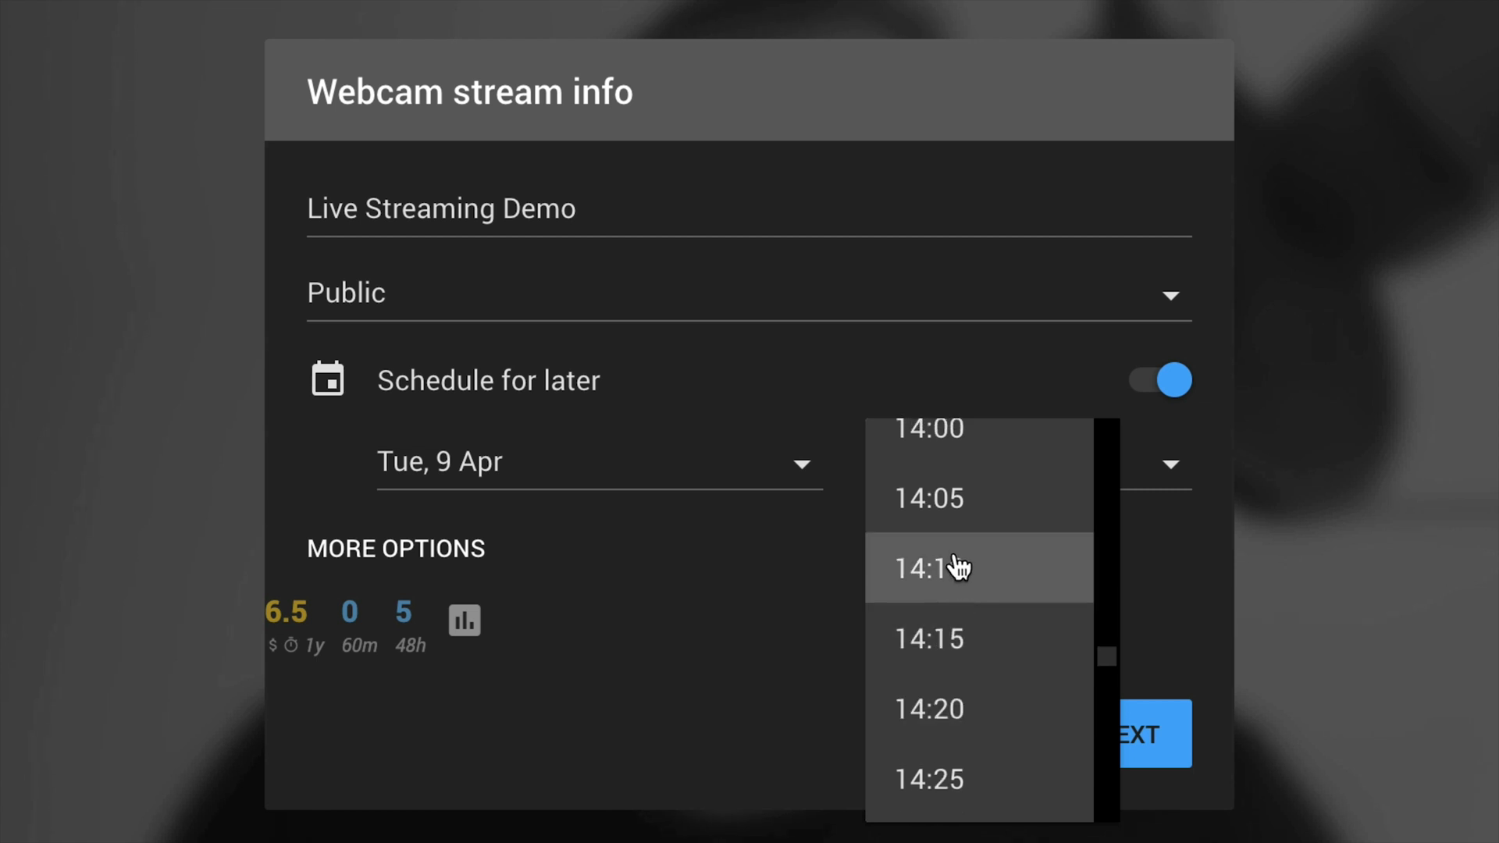
{"action": "scroll", "coordinate": [962, 547], "scroll_direction": "up", "scroll_amount": 1}
{"action": "left_click", "coordinate": [964, 518]}
{"action": "left_click", "coordinate": [887, 545]}
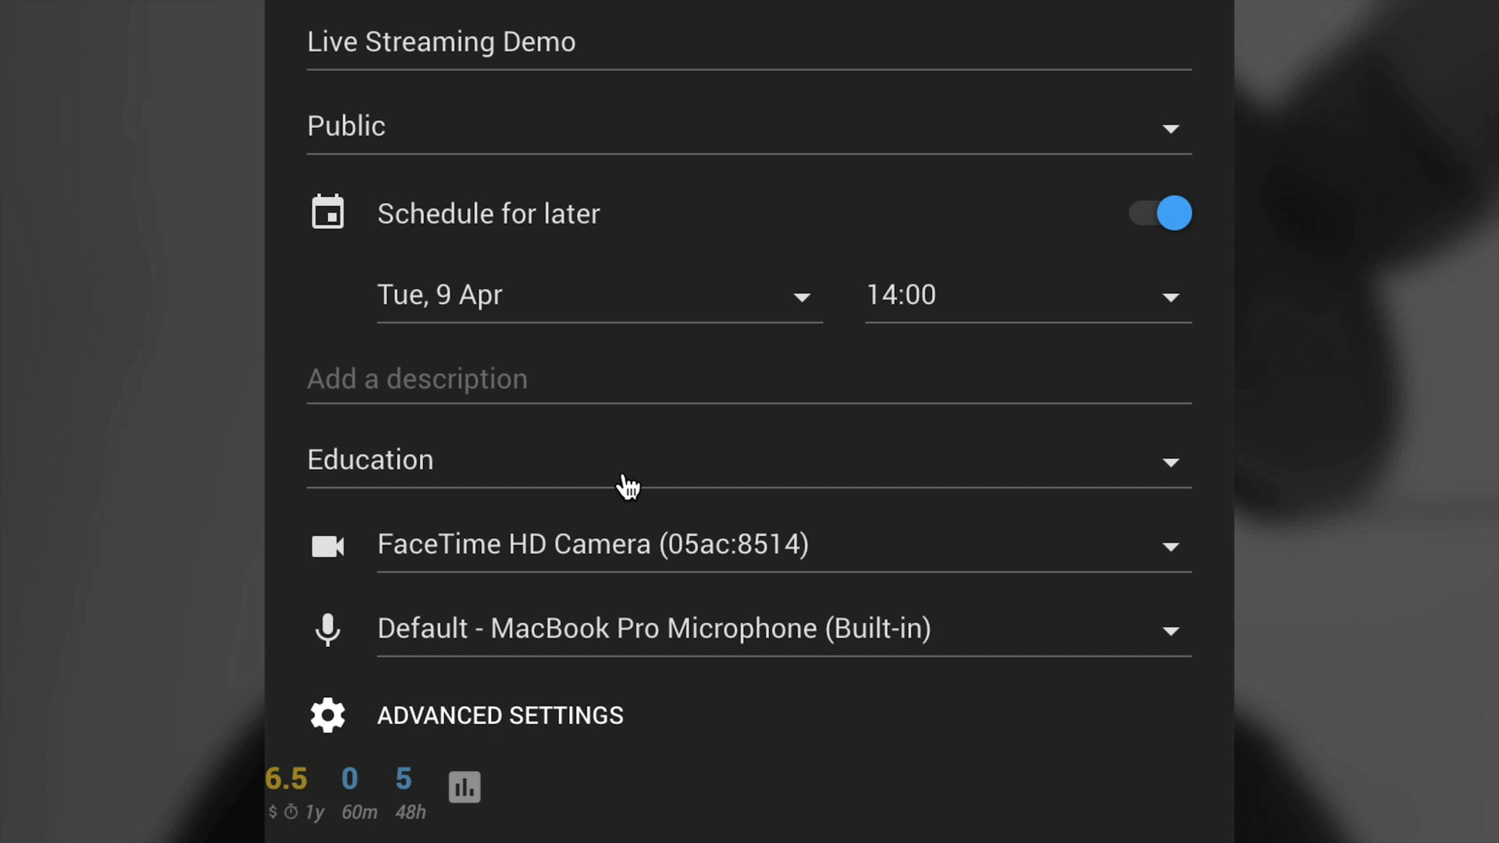
Choose How-to & Style as the category and Yeti Stereo Microphone as the audio input.
{"action": "left_click", "coordinate": [455, 467]}
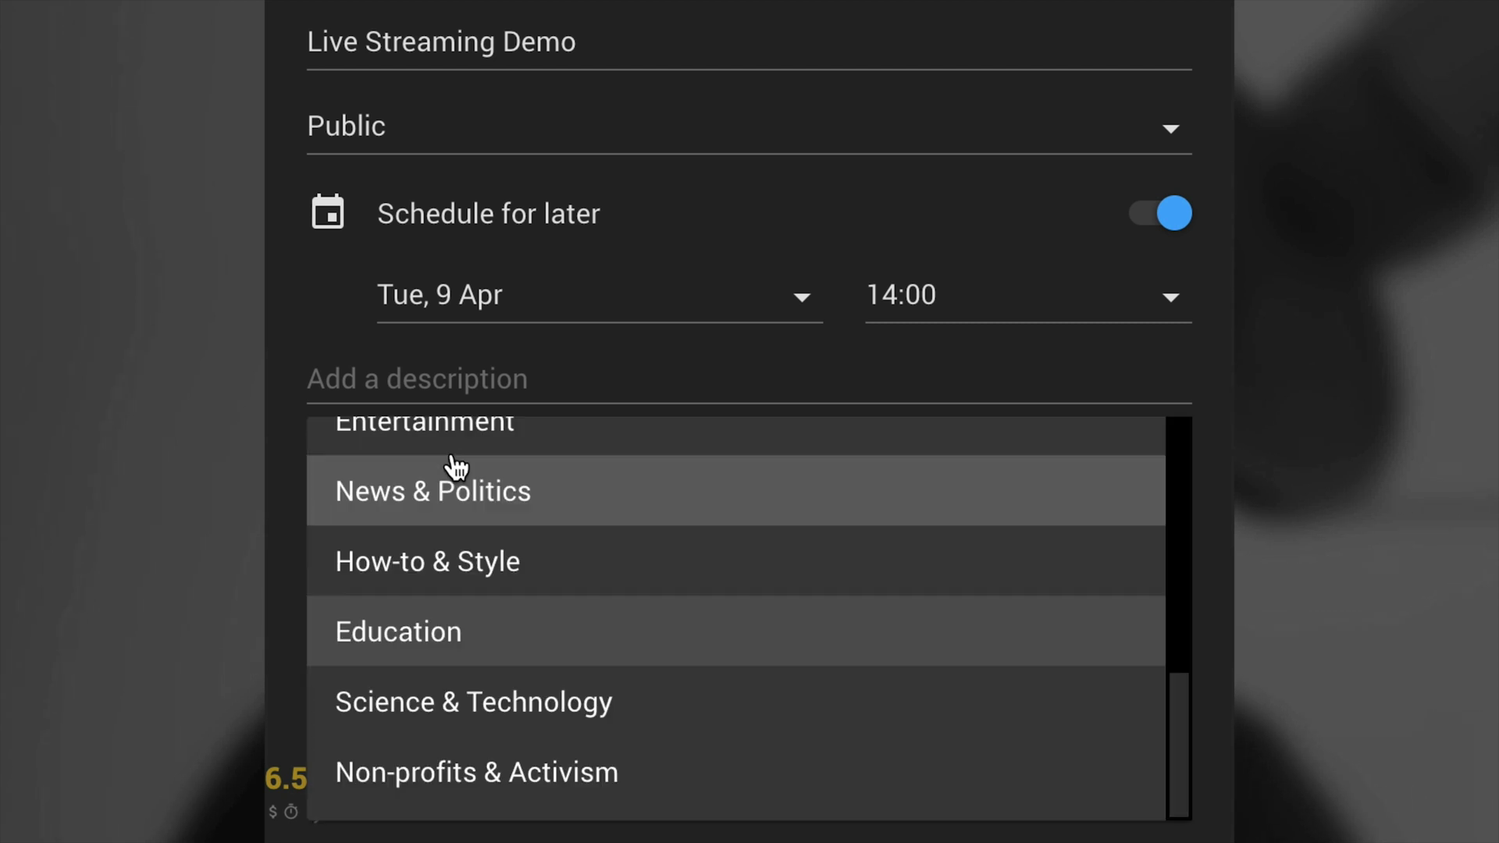
{"action": "left_click", "coordinate": [479, 562]}
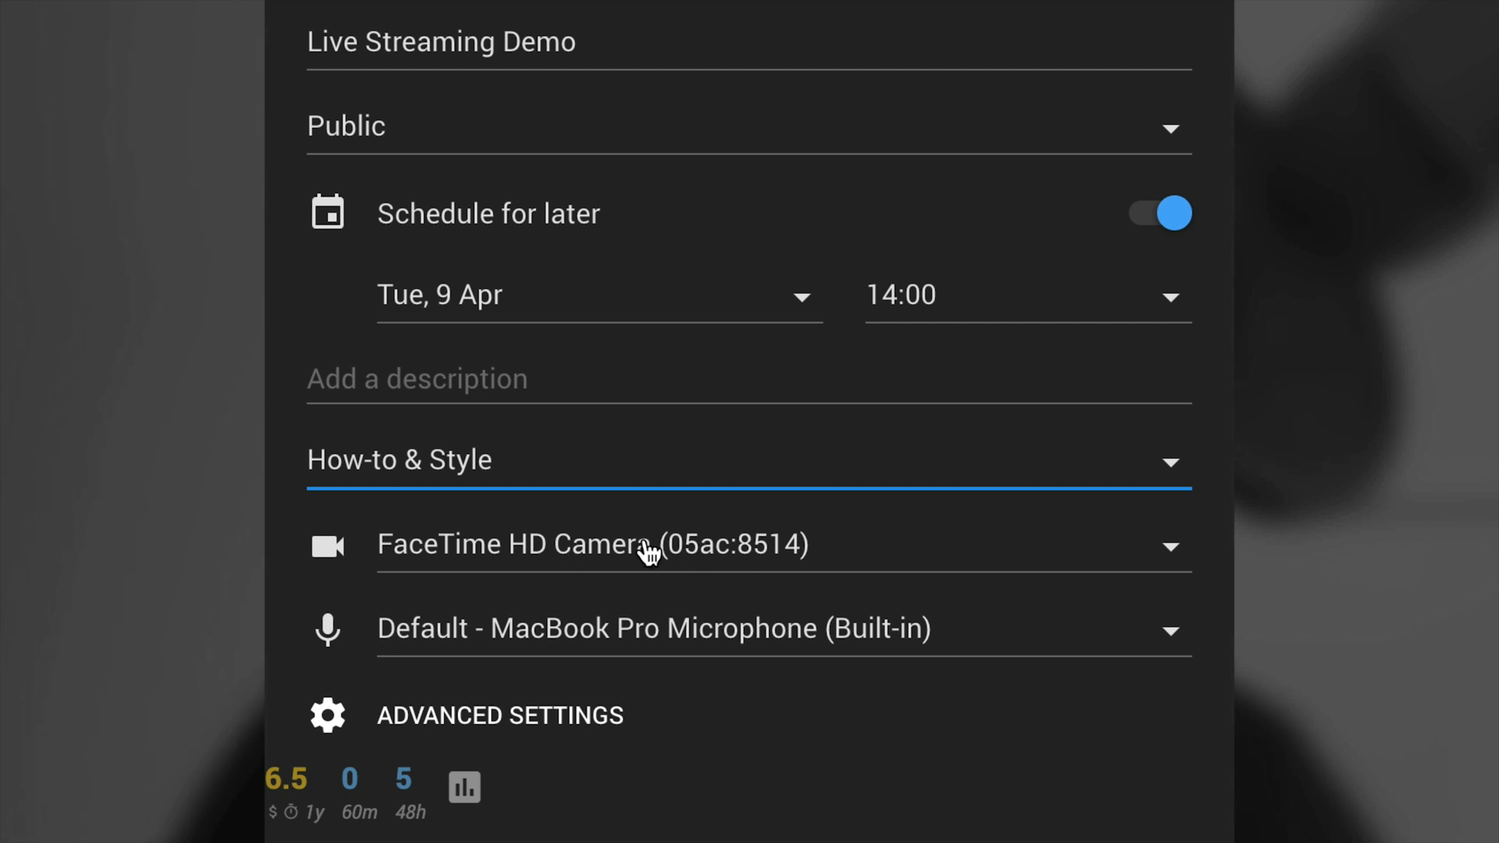
{"action": "left_click", "coordinate": [661, 629]}
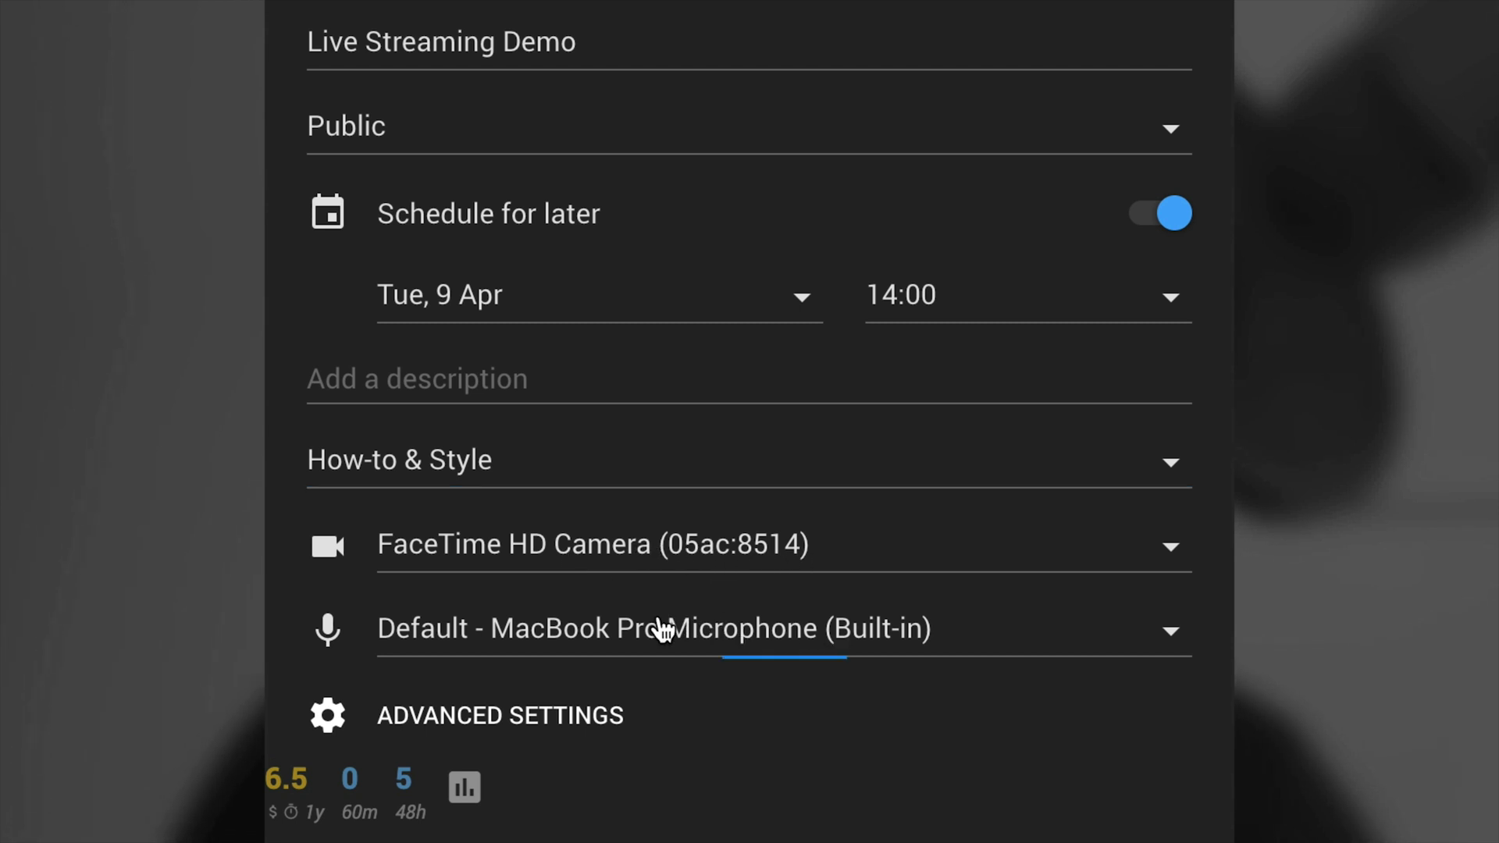
{"action": "left_click", "coordinate": [734, 710]}
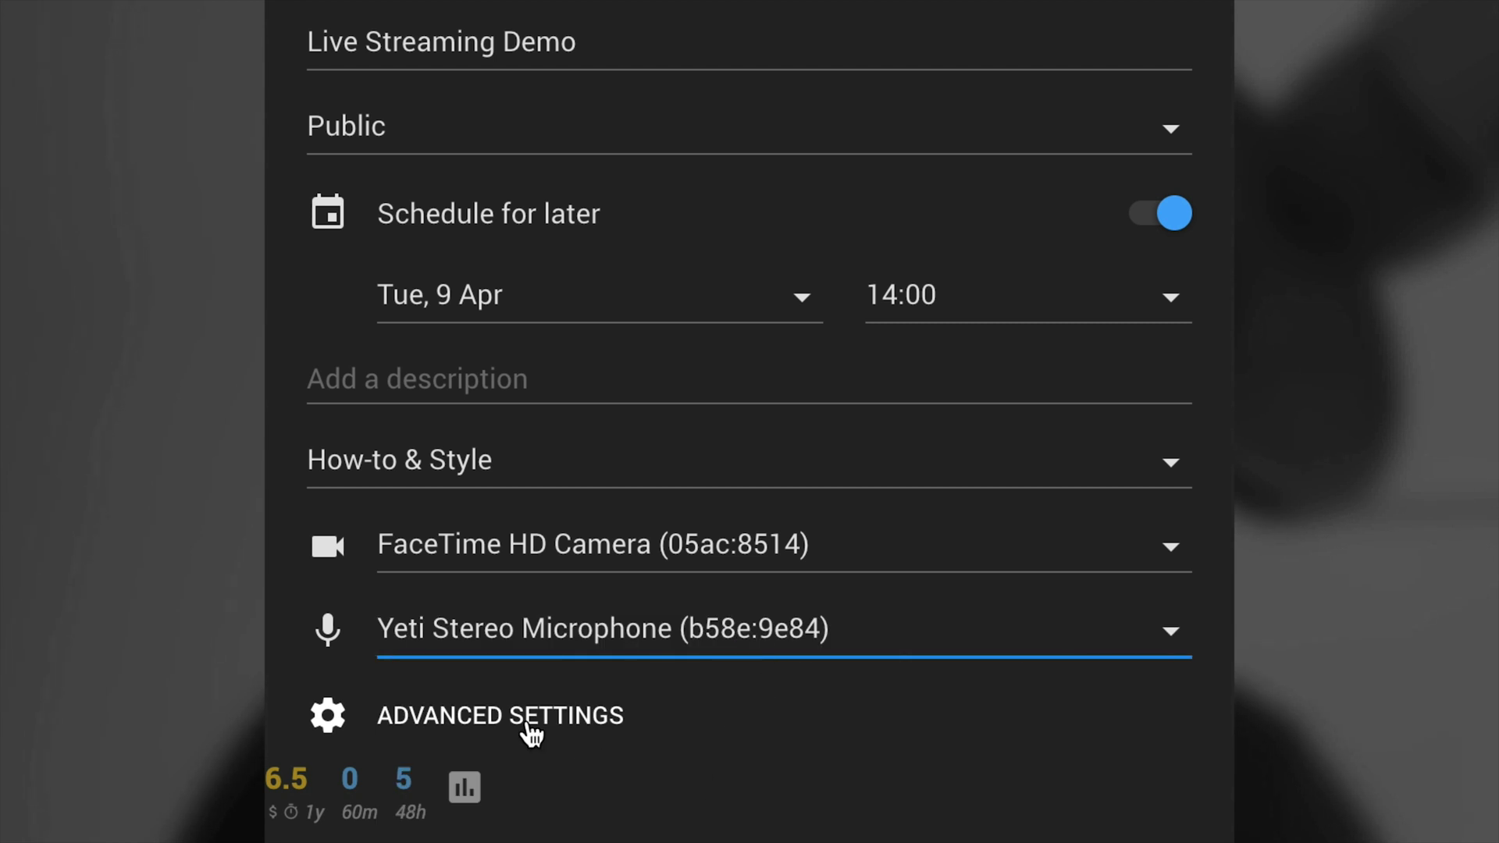
In Advanced settings, toggle age restriction and paid promotion on and back off, then return.
{"action": "left_click", "coordinate": [481, 714]}
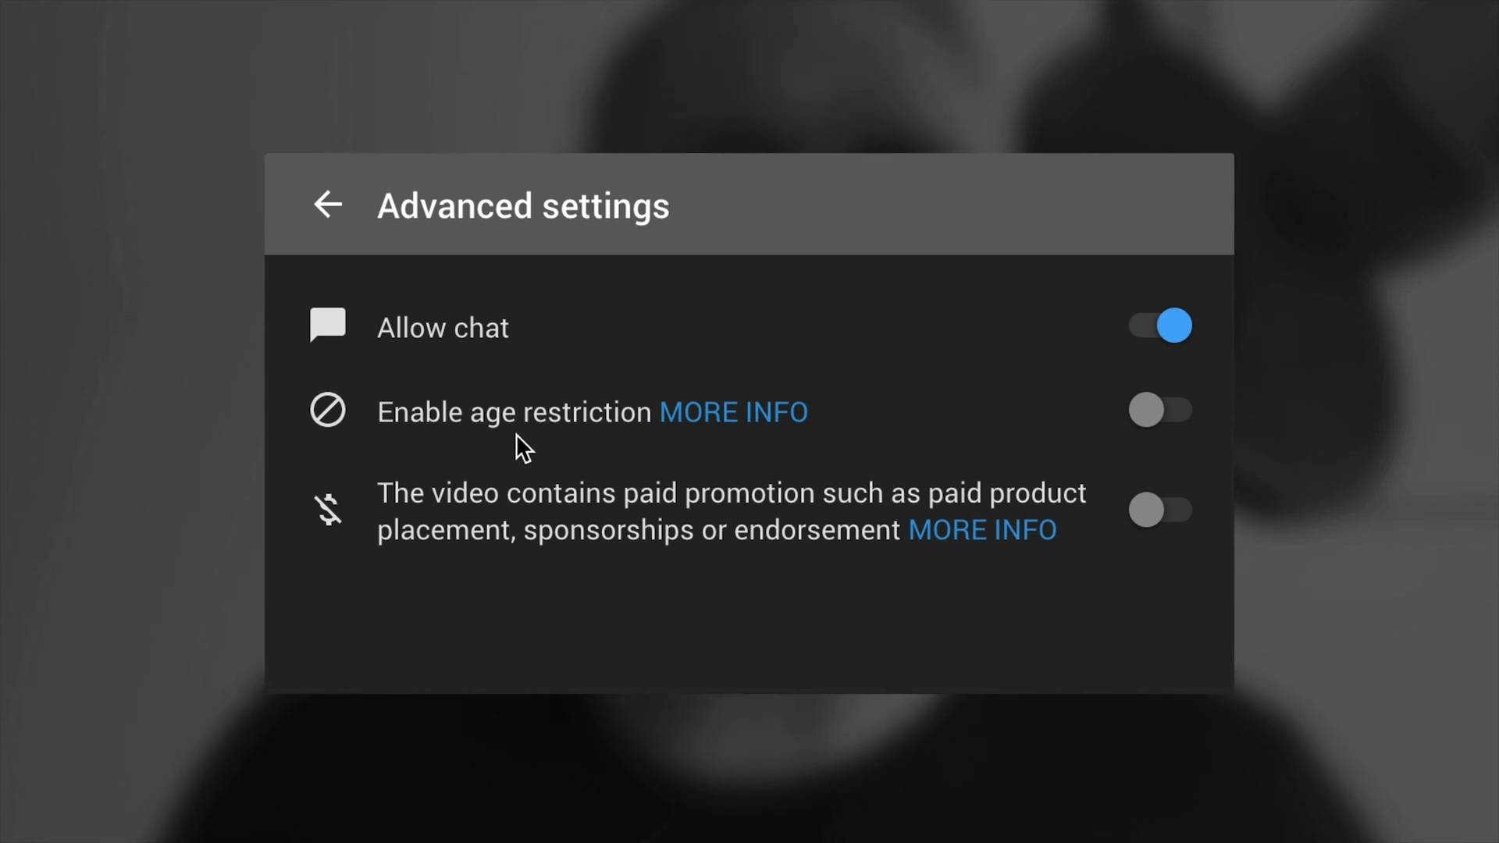
{"action": "left_click", "coordinate": [1176, 428]}
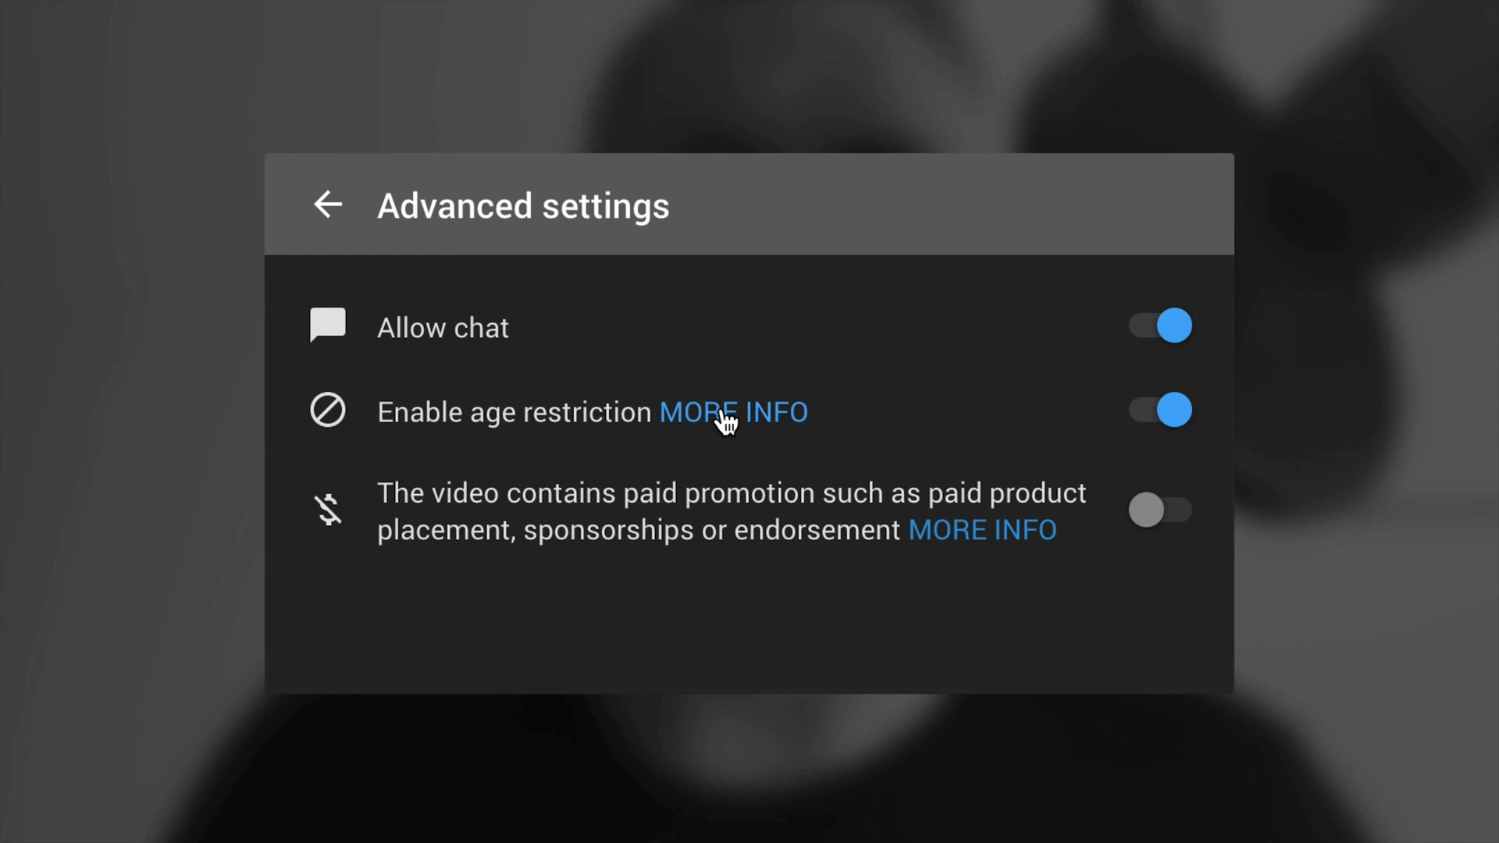
{"action": "left_click", "coordinate": [1155, 425]}
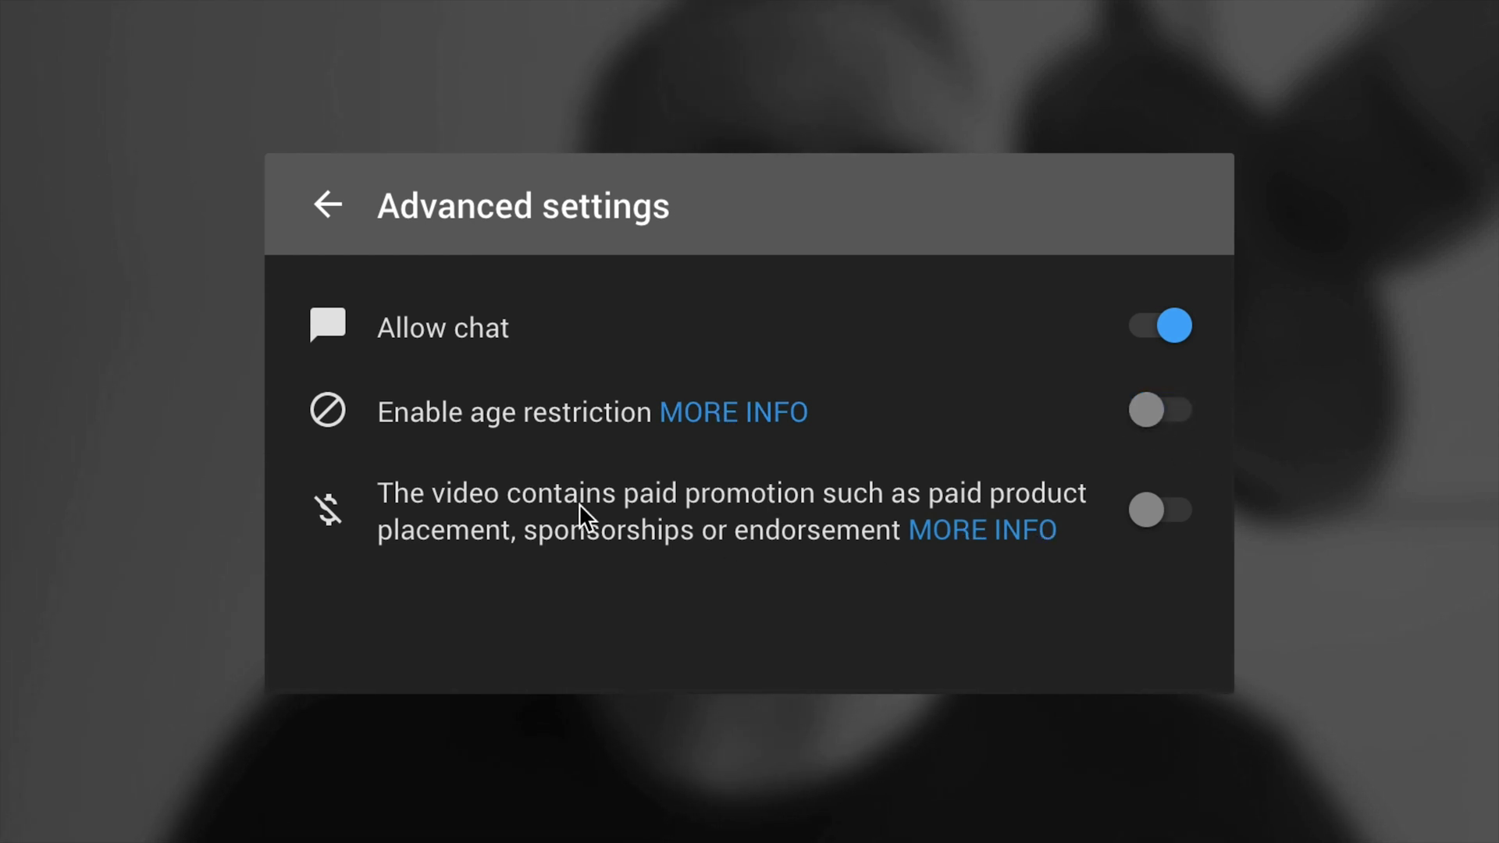
{"action": "left_click", "coordinate": [1146, 522]}
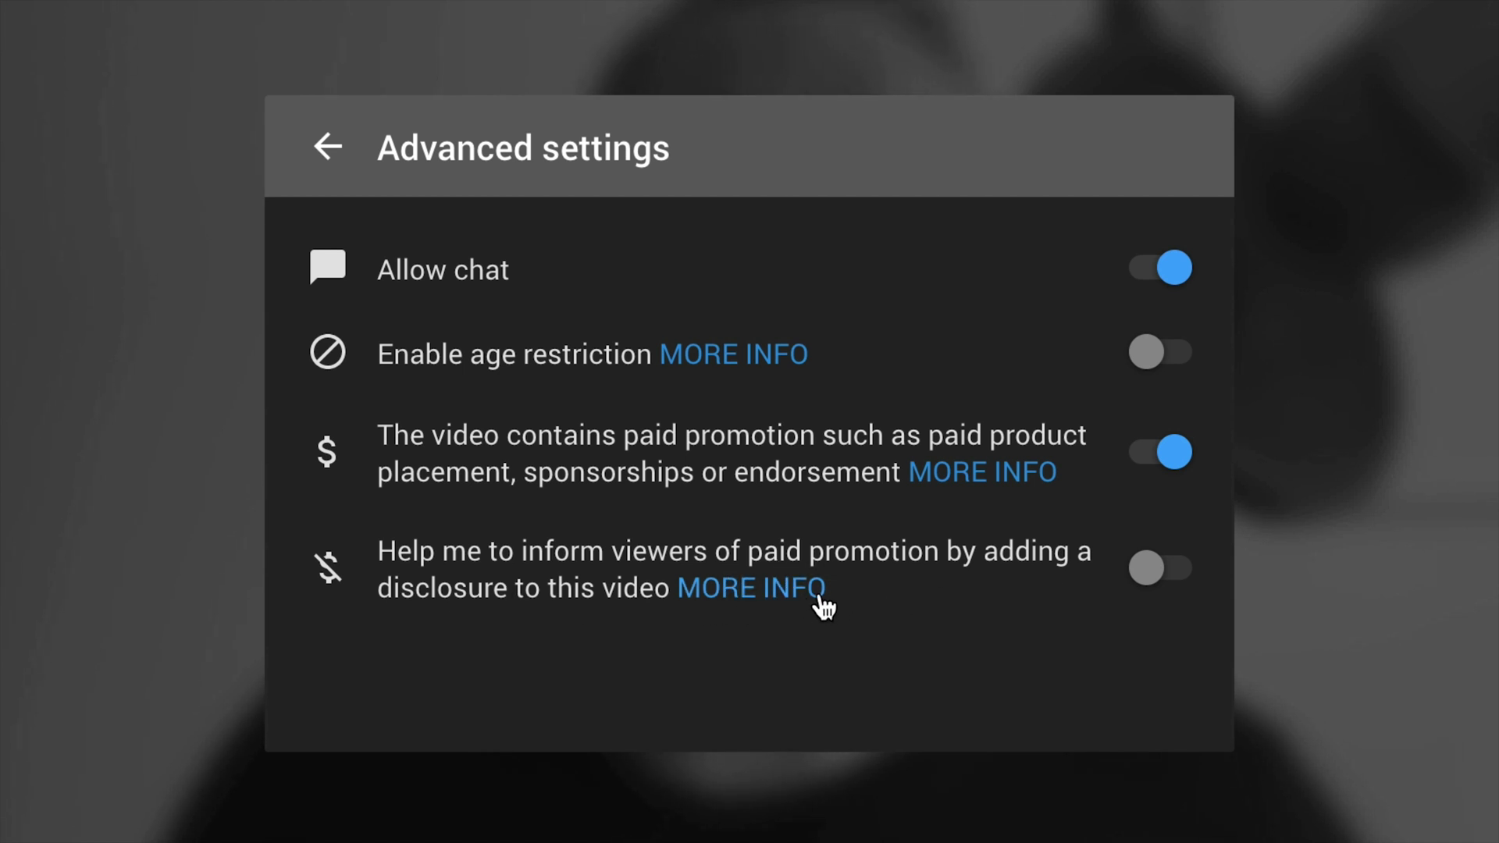
{"action": "left_click", "coordinate": [1154, 464]}
{"action": "left_click", "coordinate": [328, 204]}
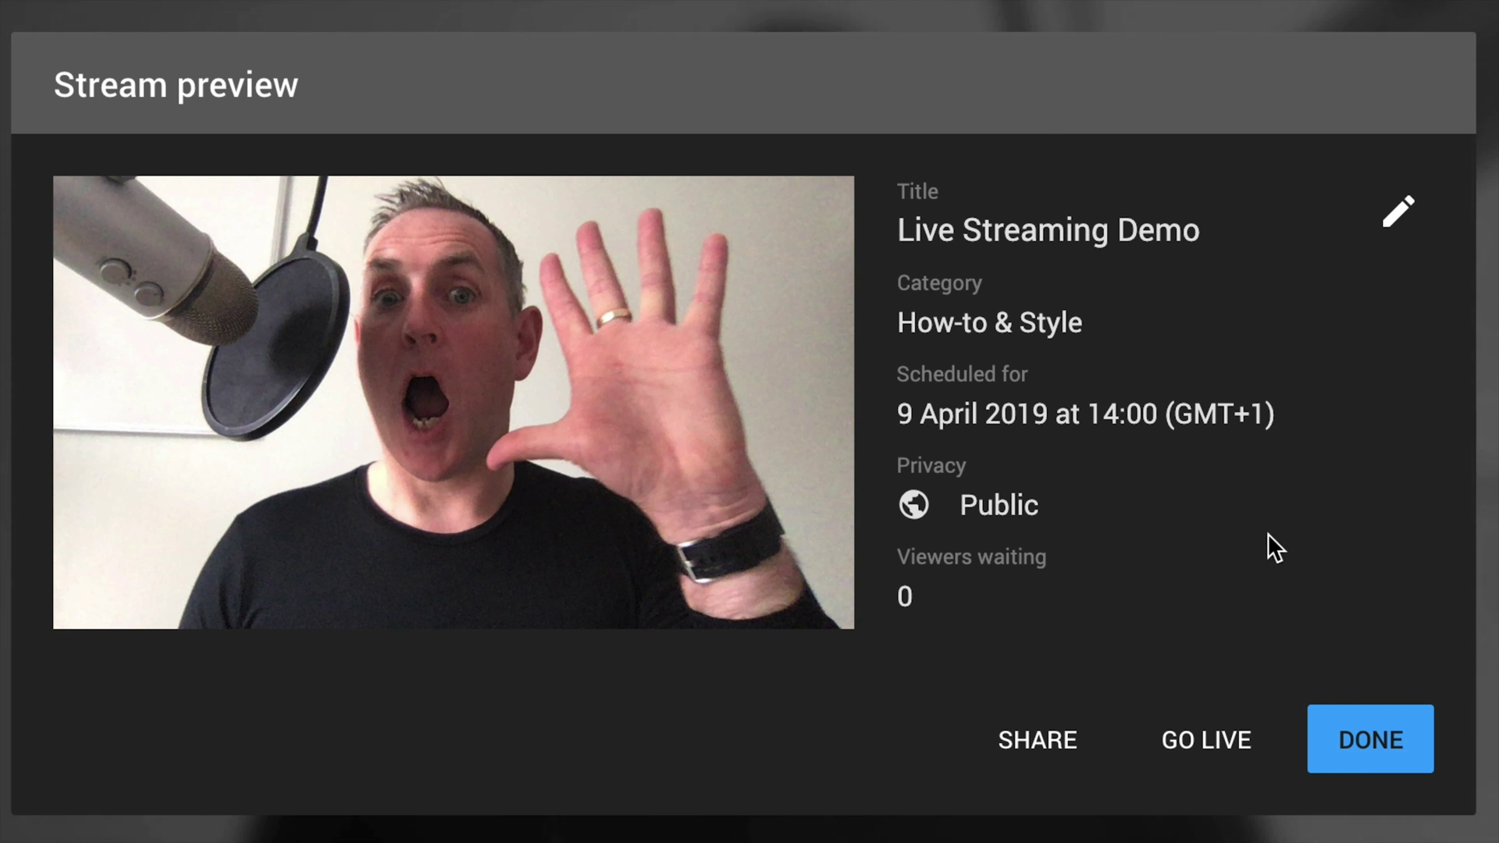
Capture a fresh webcam thumbnail for the Live Streaming Demo preview.
{"action": "mouse_move", "coordinate": [507, 273]}
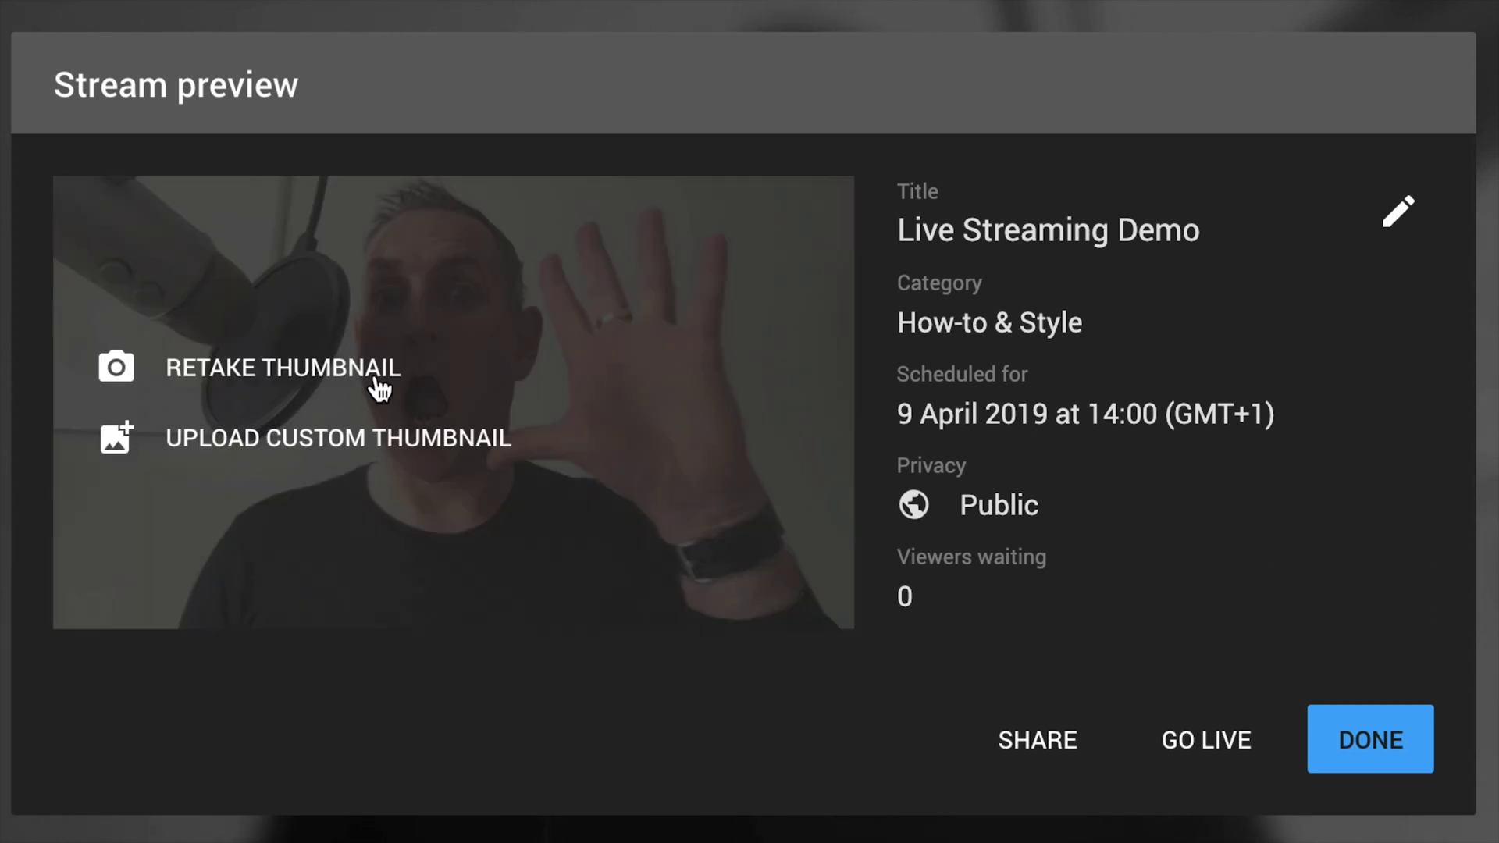
{"action": "left_click", "coordinate": [316, 373]}
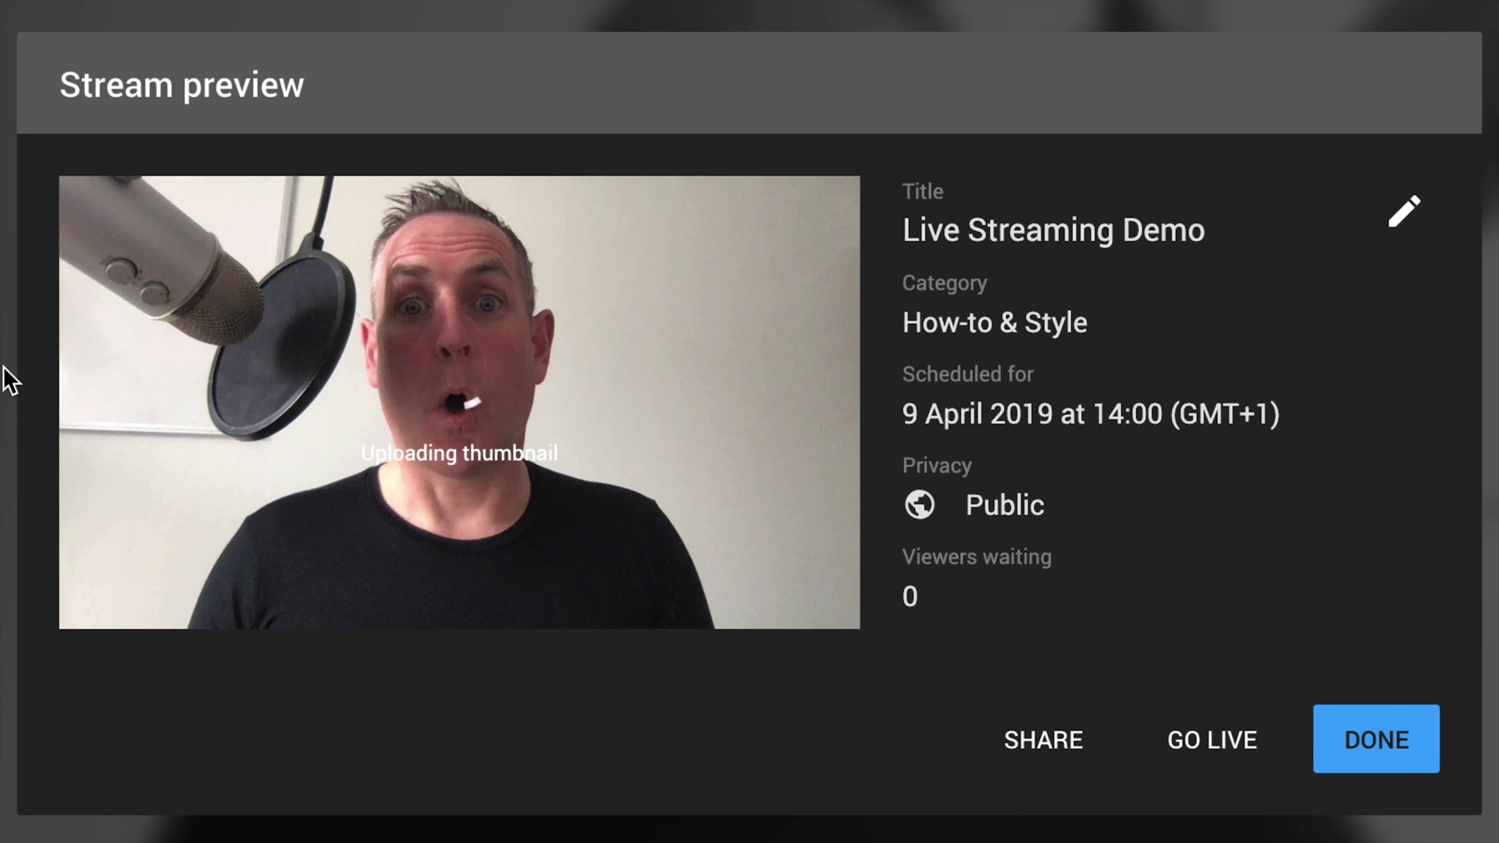
{"action": "mouse_move", "coordinate": [455, 391]}
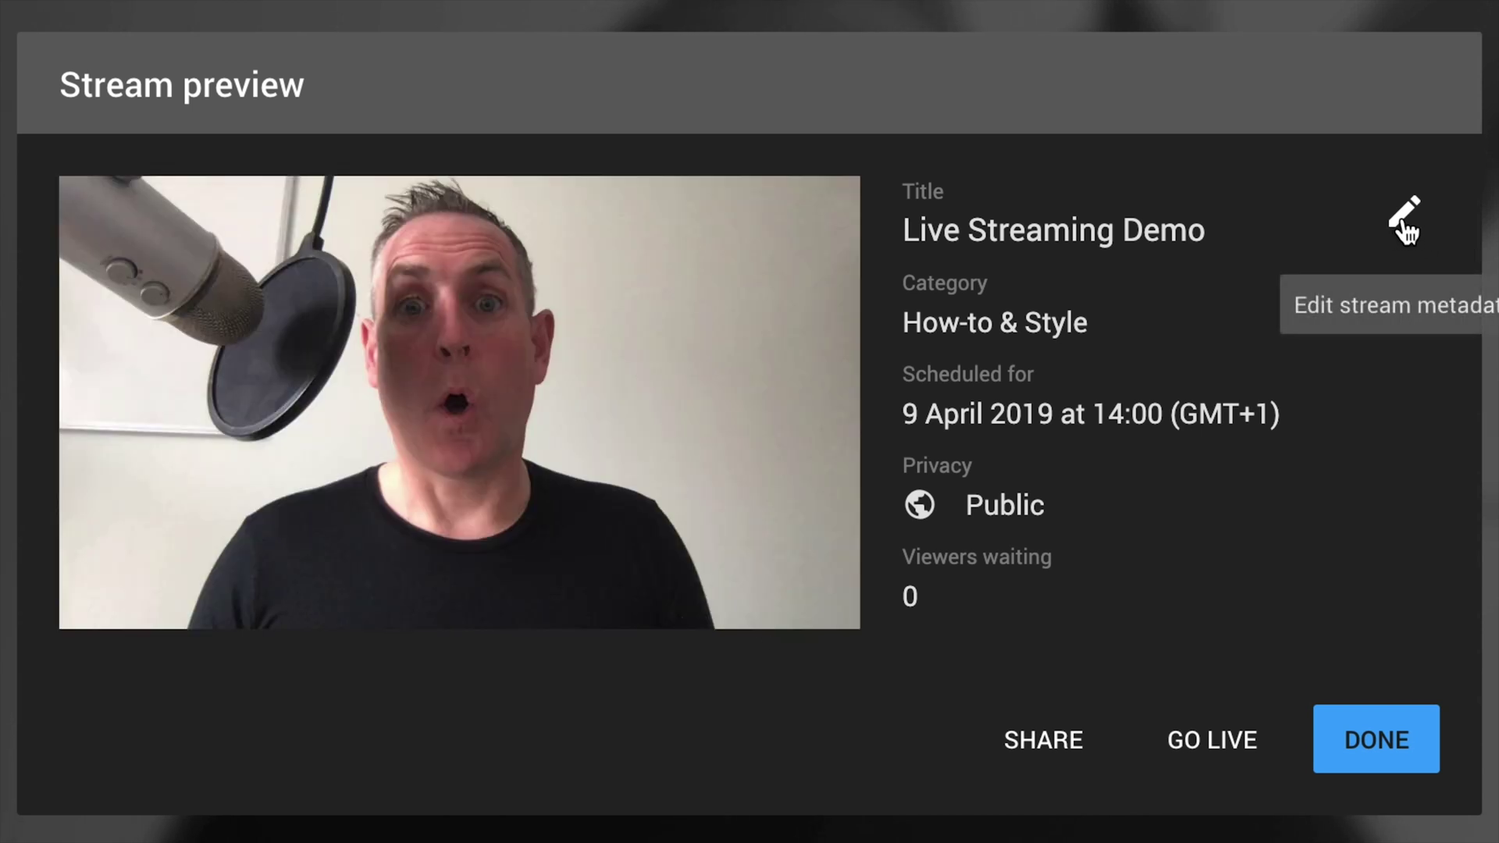
Review and save the stream details, then highlight the video ID in the share link.
{"action": "left_click", "coordinate": [1405, 228]}
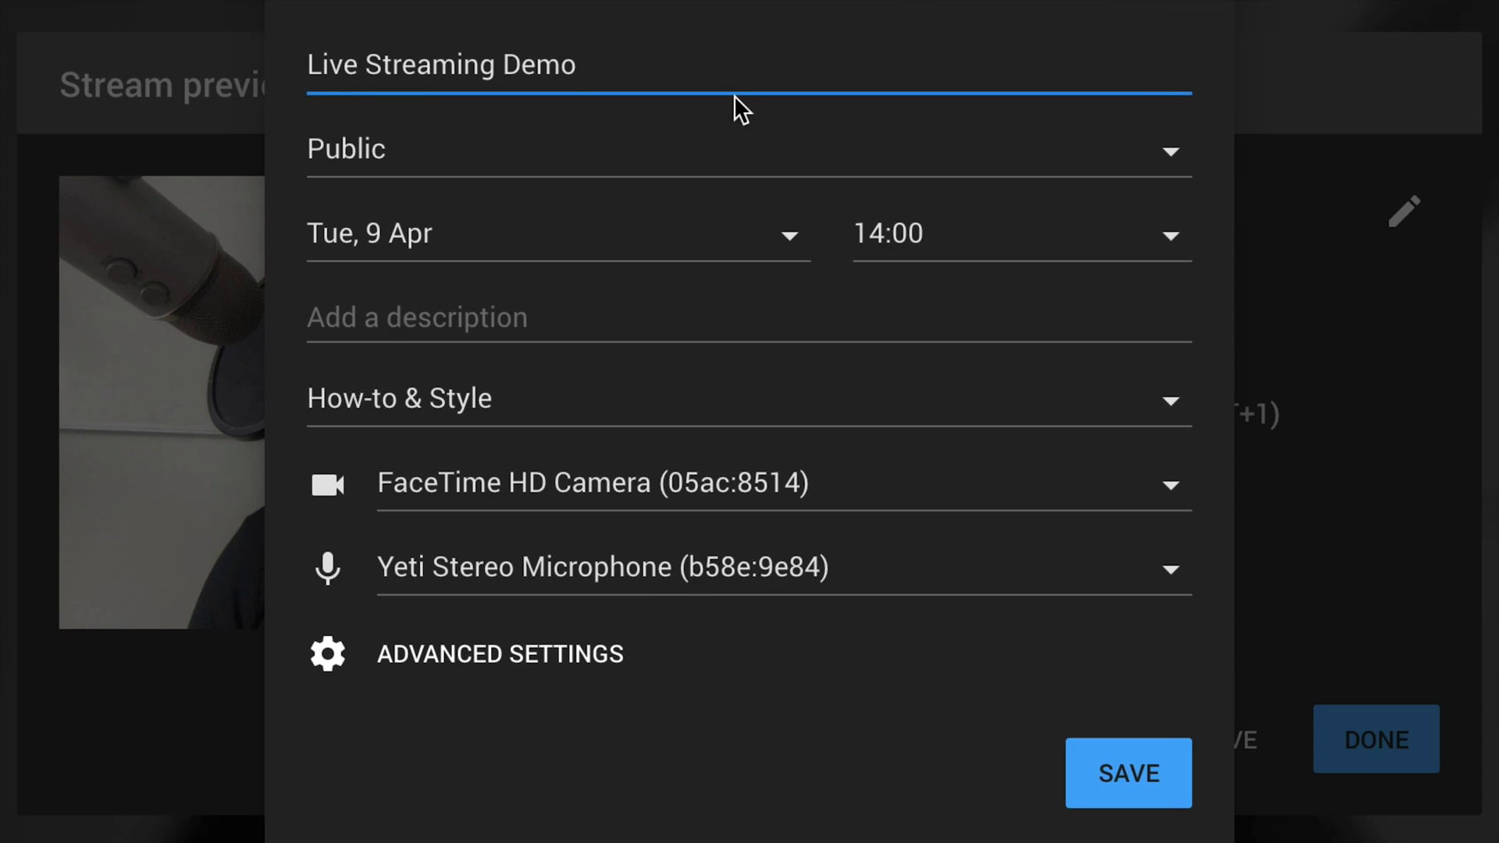
{"action": "left_click", "coordinate": [560, 674]}
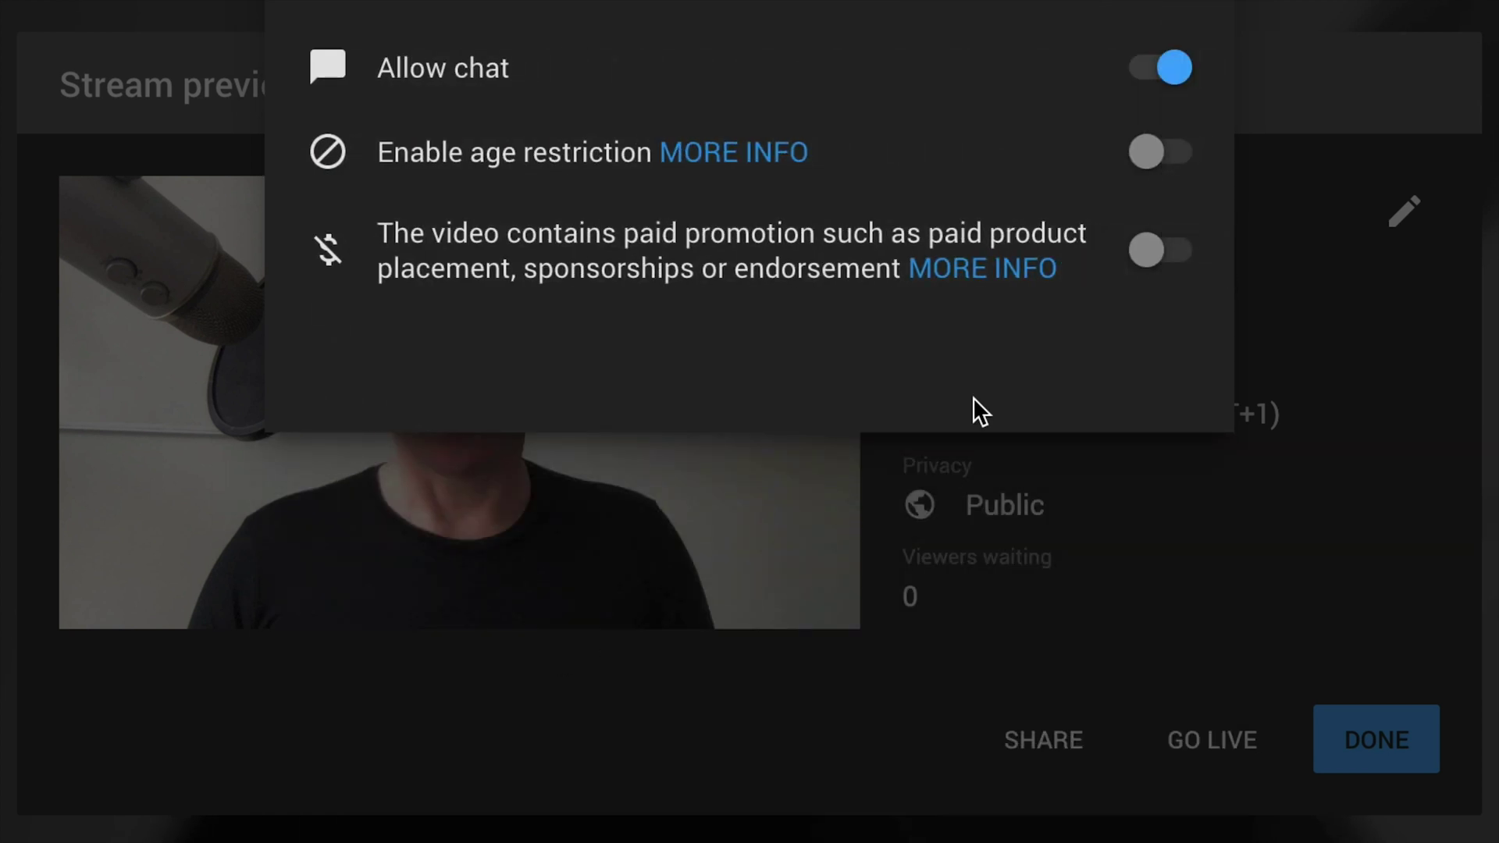
{"action": "left_click", "coordinate": [830, 629]}
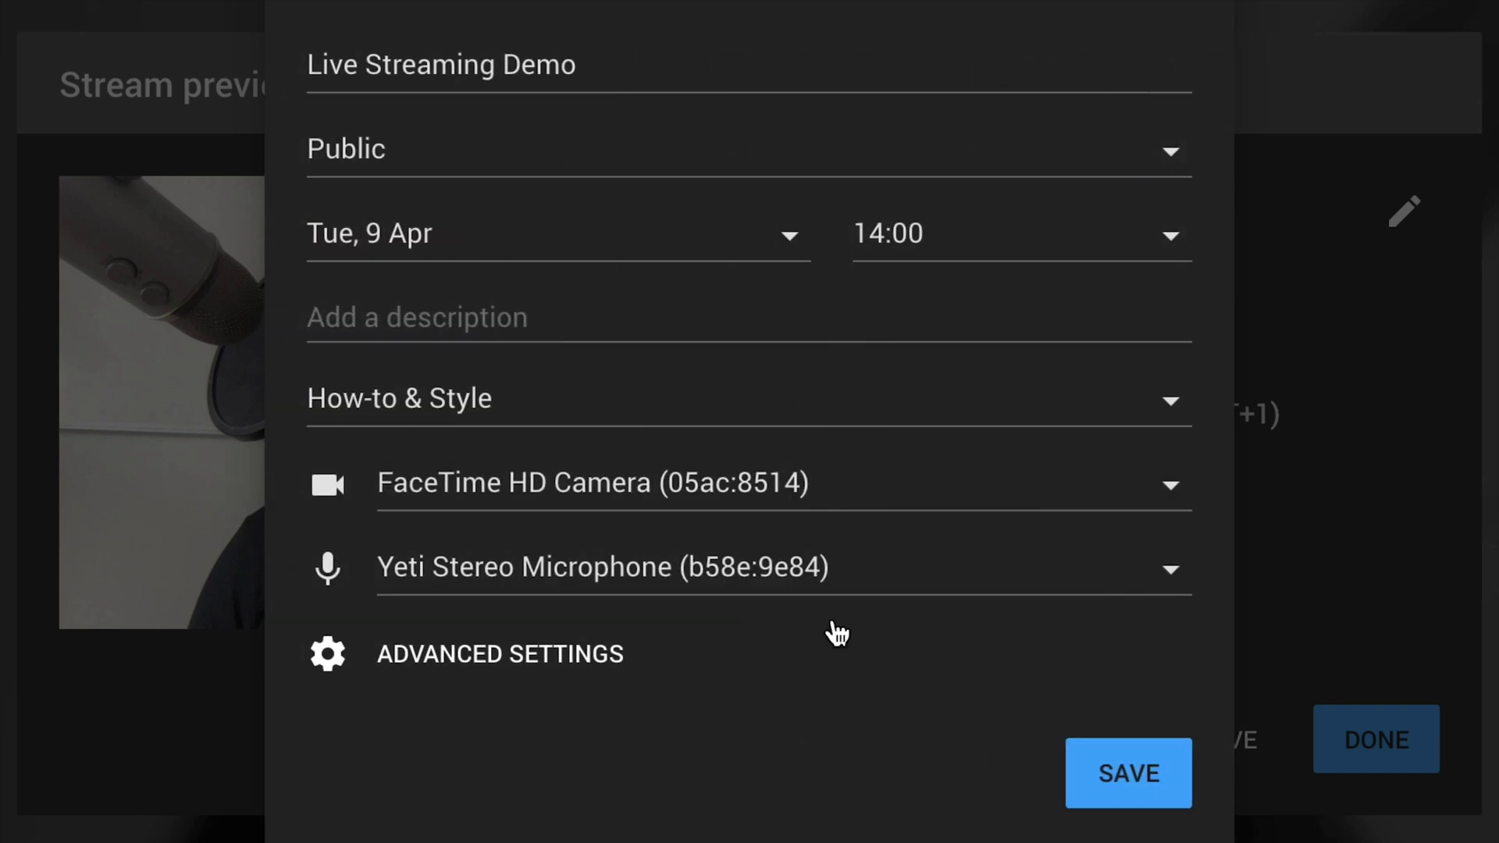
{"action": "left_click", "coordinate": [1127, 777]}
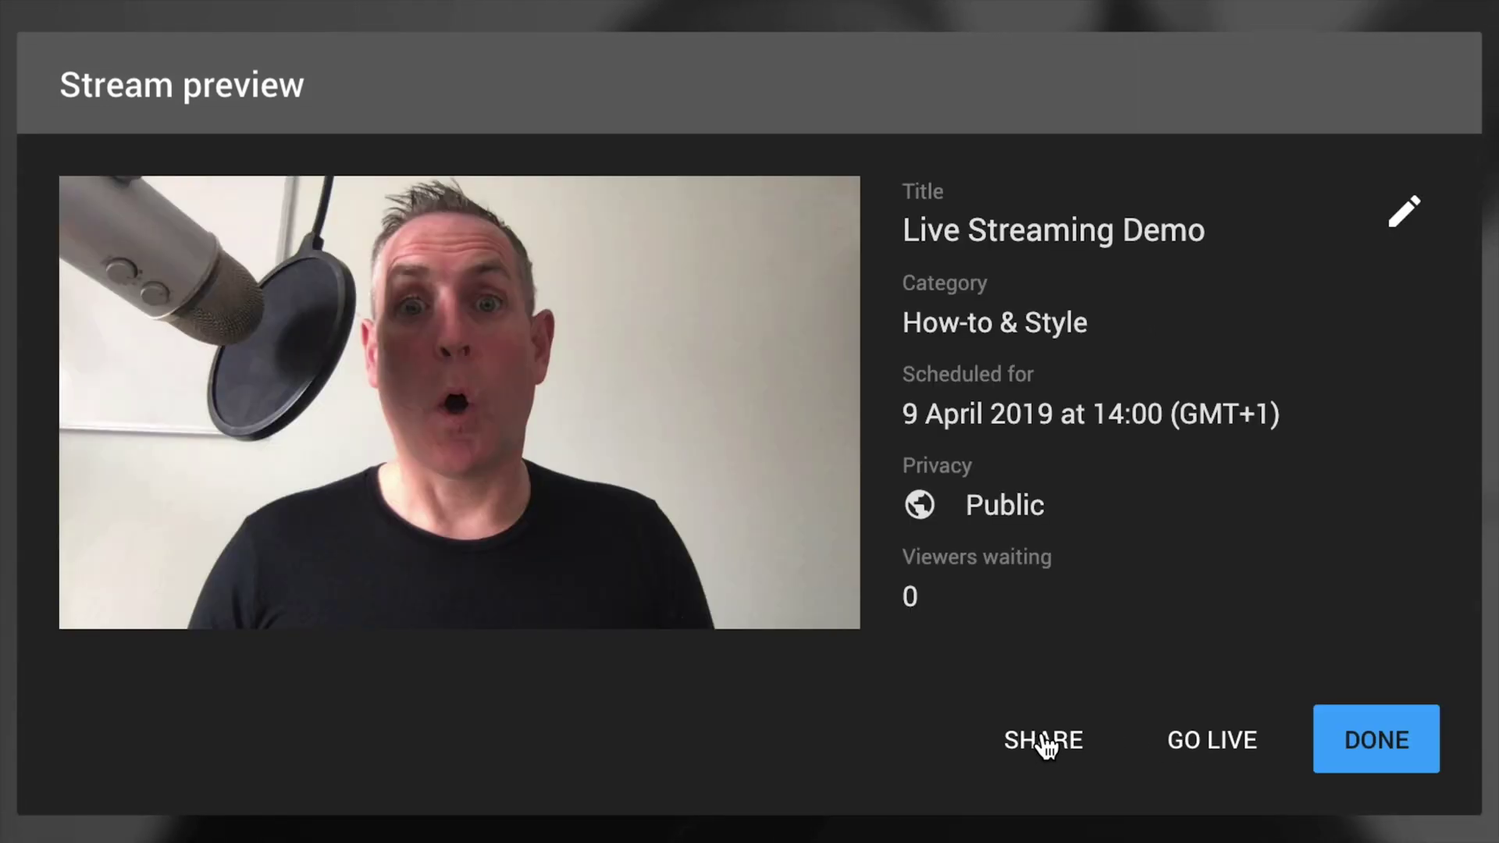
{"action": "left_click", "coordinate": [1045, 742]}
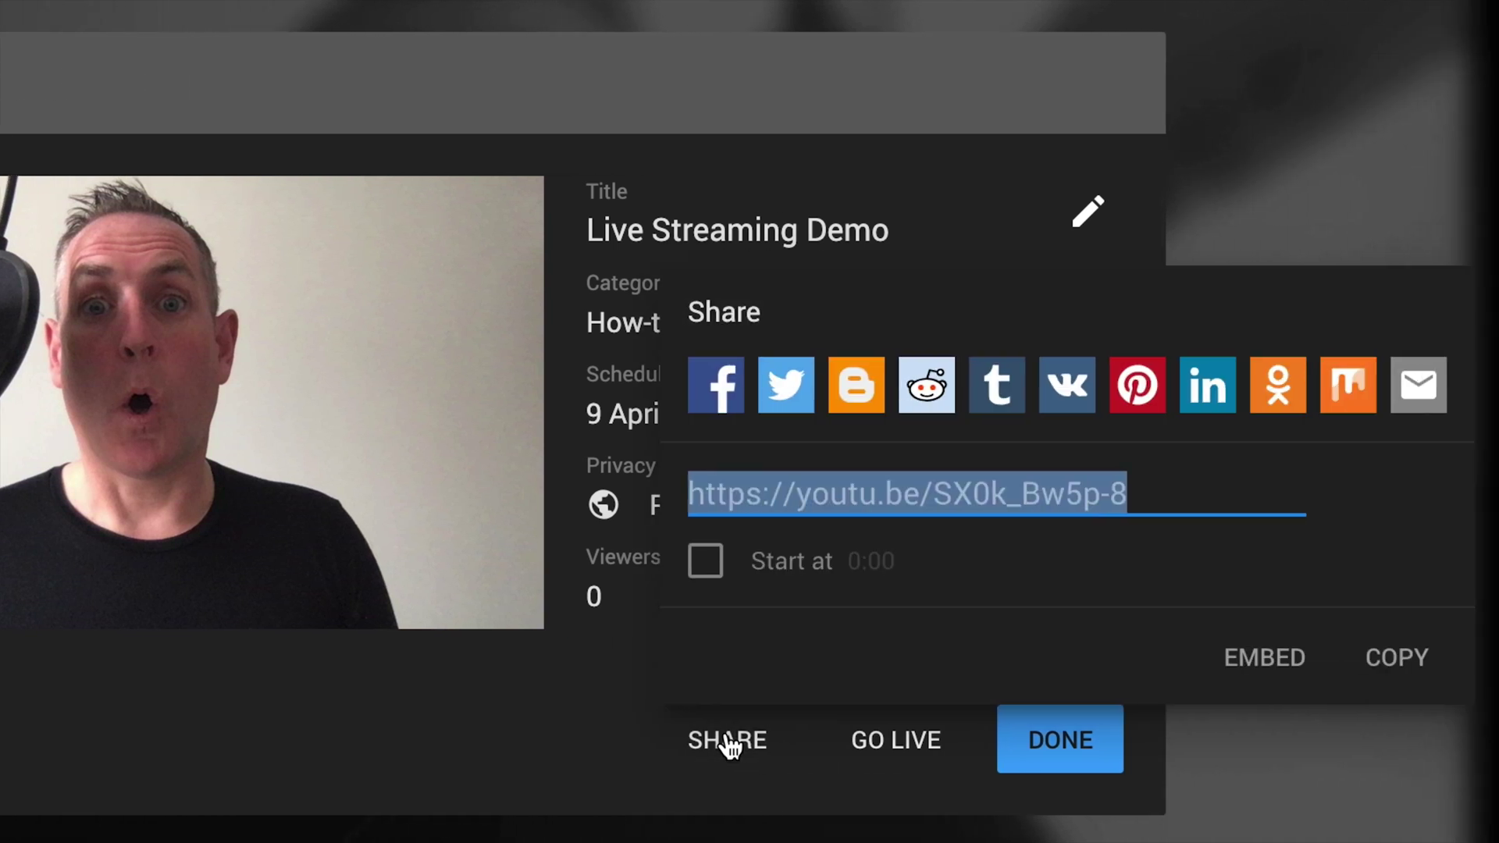
{"action": "left_click_drag", "start_coordinate": [1155, 492], "coordinate": [662, 457]}
Copy the iframe embed code, then copy it again starting at 1:00 (start=60).
{"action": "left_click", "coordinate": [1259, 662]}
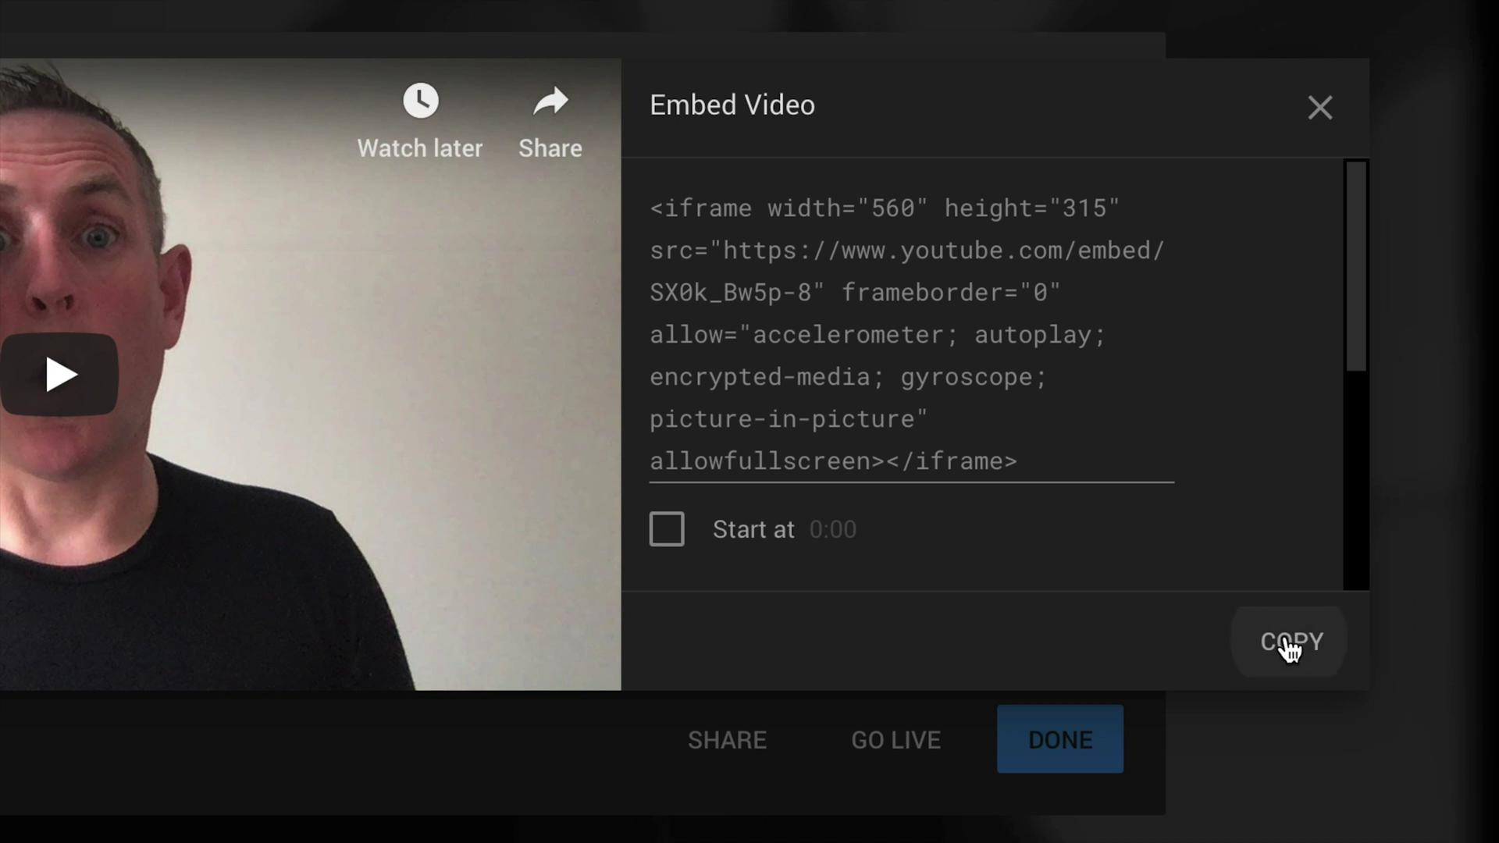
{"action": "left_click", "coordinate": [1288, 644]}
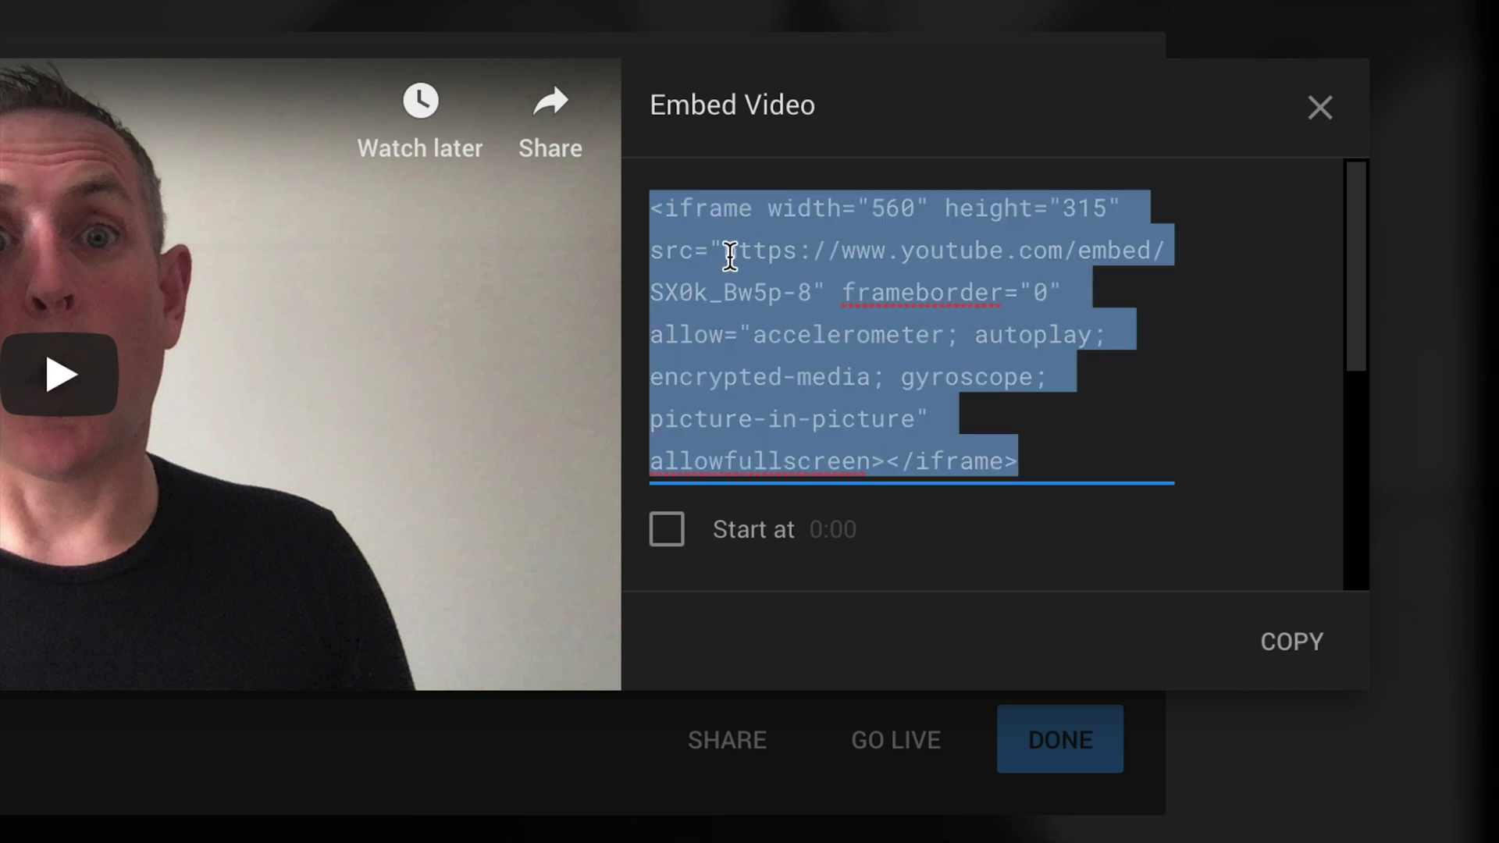
{"action": "left_click", "coordinate": [721, 251]}
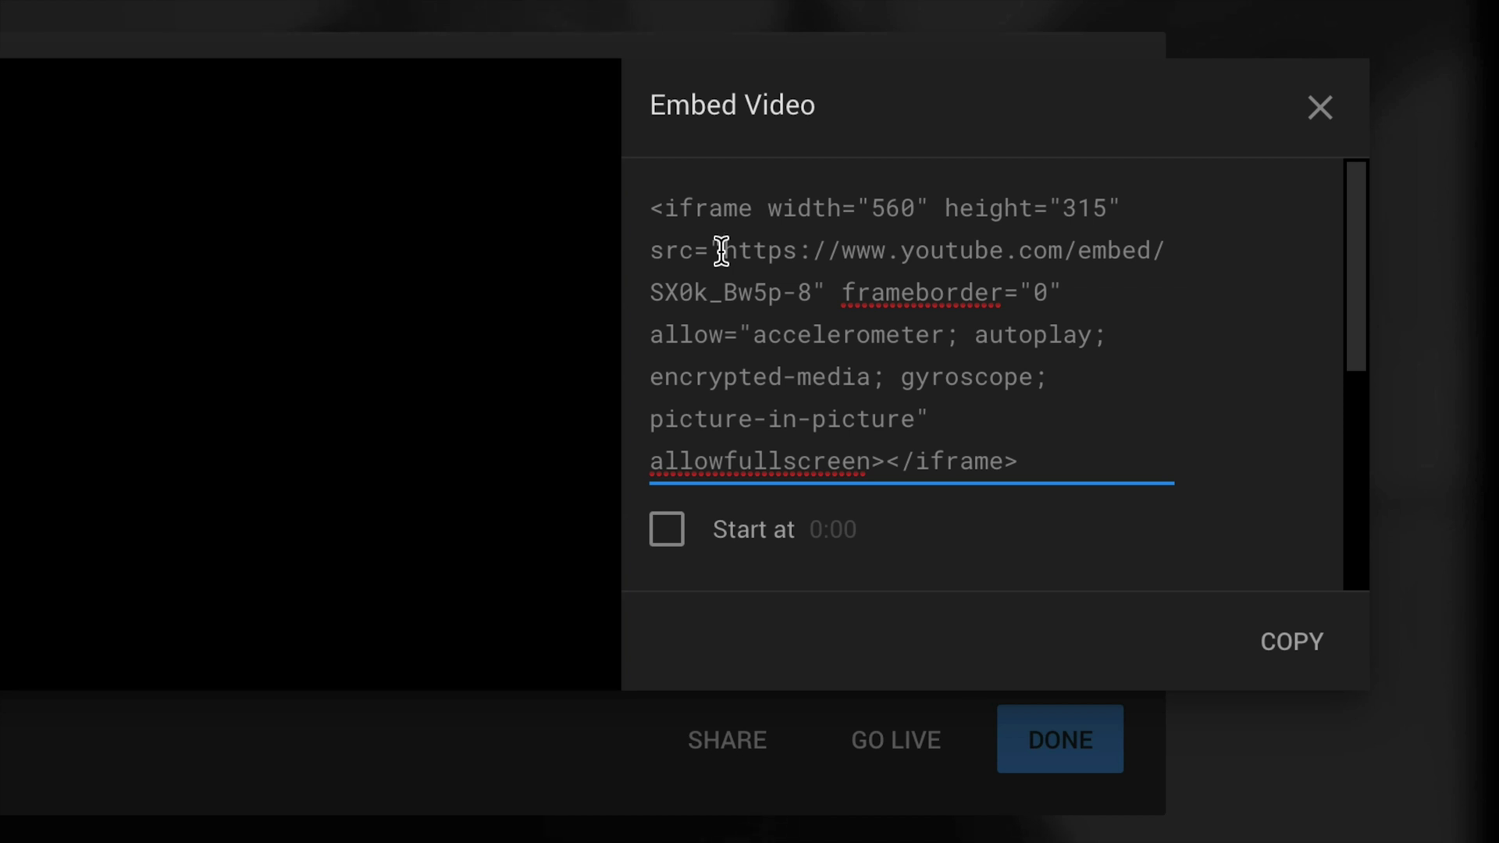
{"action": "left_click", "coordinate": [665, 540]}
{"action": "left_click_drag", "start_coordinate": [823, 535], "coordinate": [804, 531]}
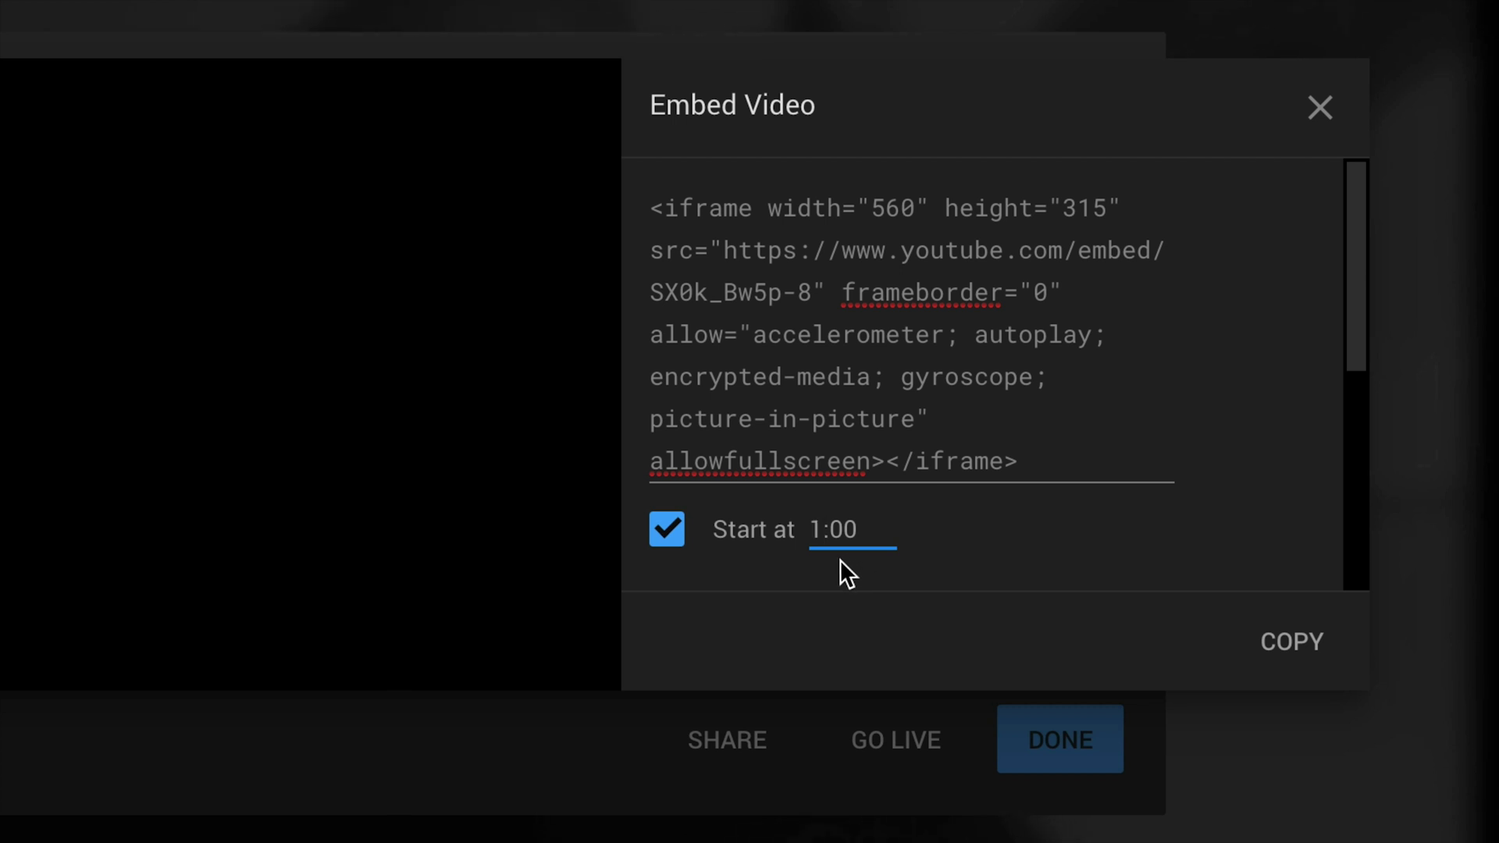
{"action": "left_click", "coordinate": [1061, 415]}
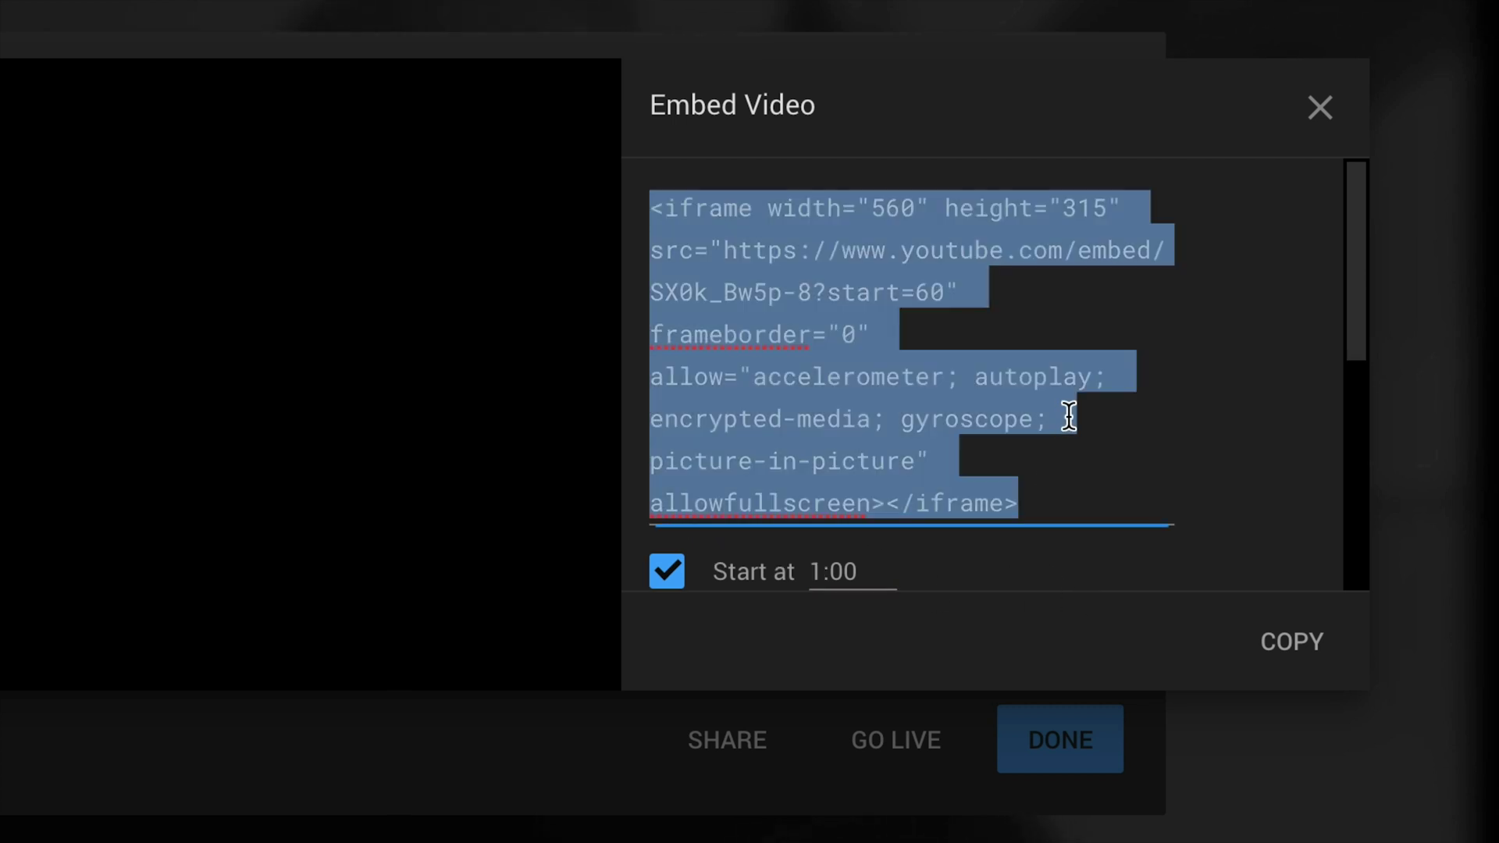
{"action": "left_click", "coordinate": [1119, 570]}
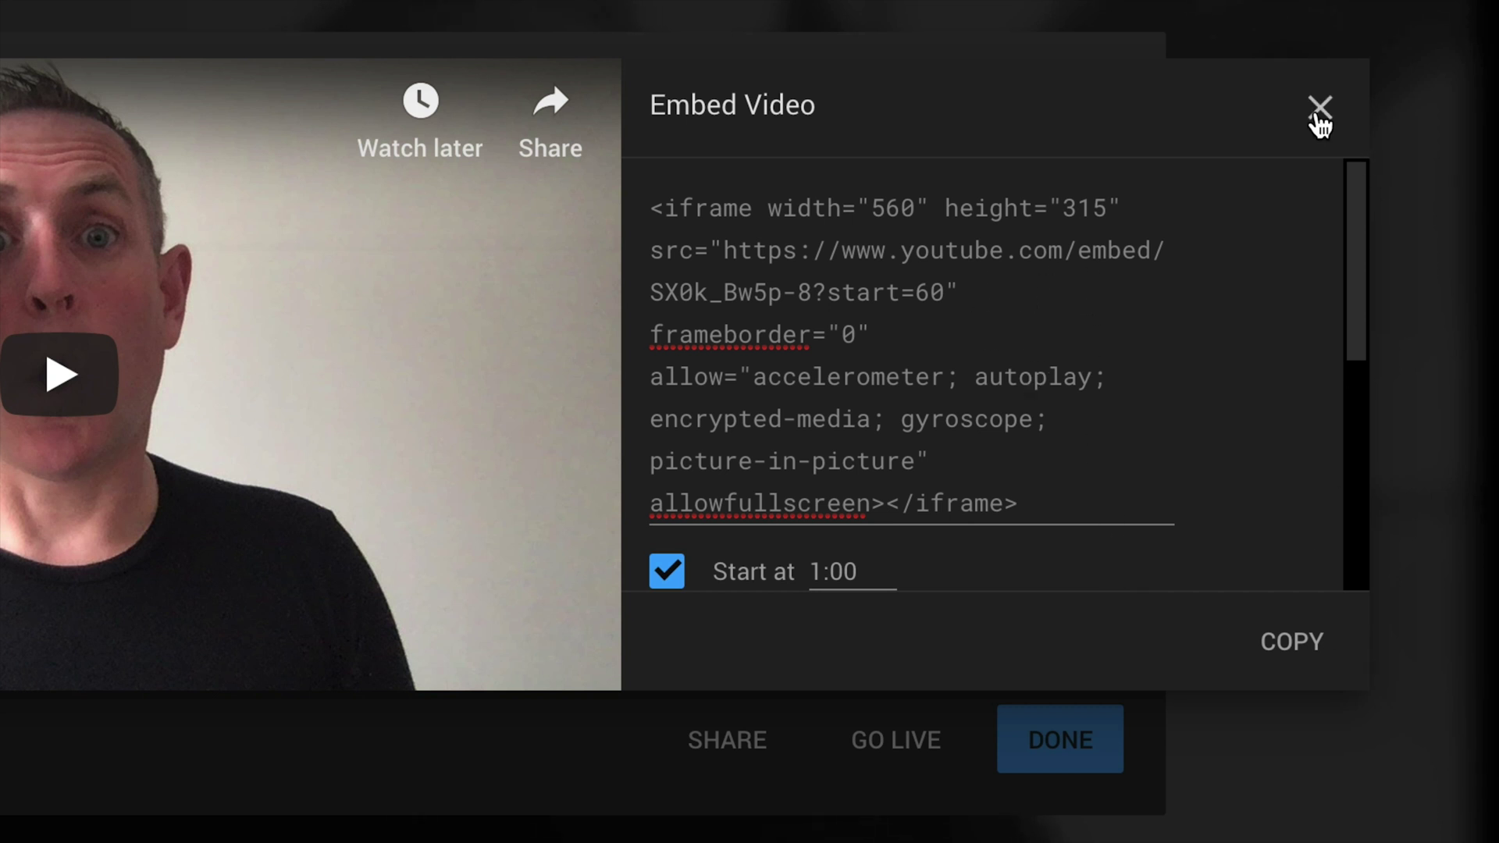
{"action": "left_click", "coordinate": [1320, 109]}
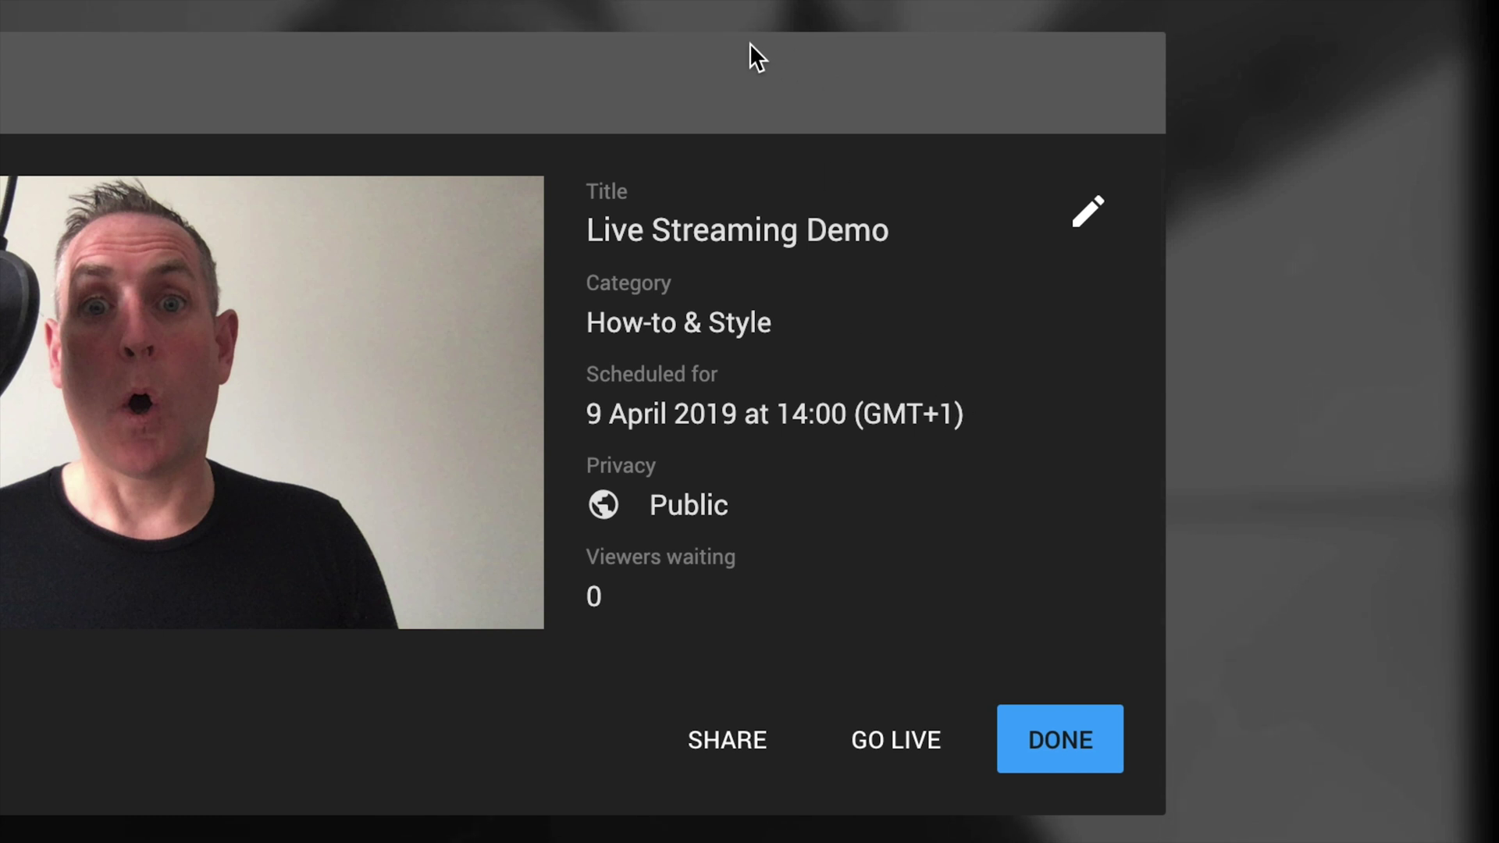
Finish the stream preview and go back to the Manage streams list.
{"action": "left_click", "coordinate": [1044, 753]}
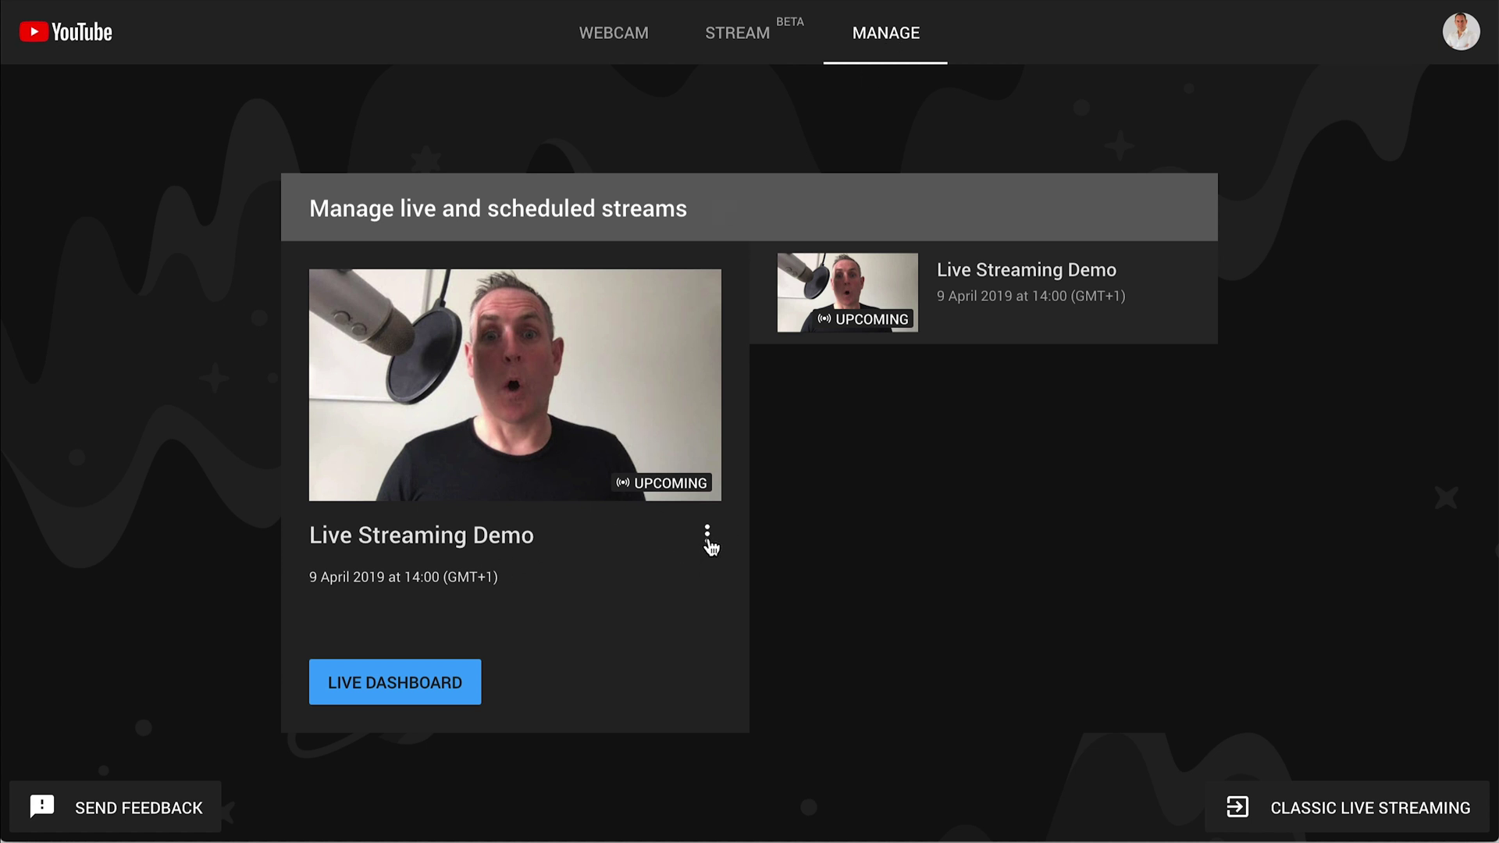
Delete the Live Streaming Demo stream from its options menu and confirm.
{"action": "left_click", "coordinate": [708, 539]}
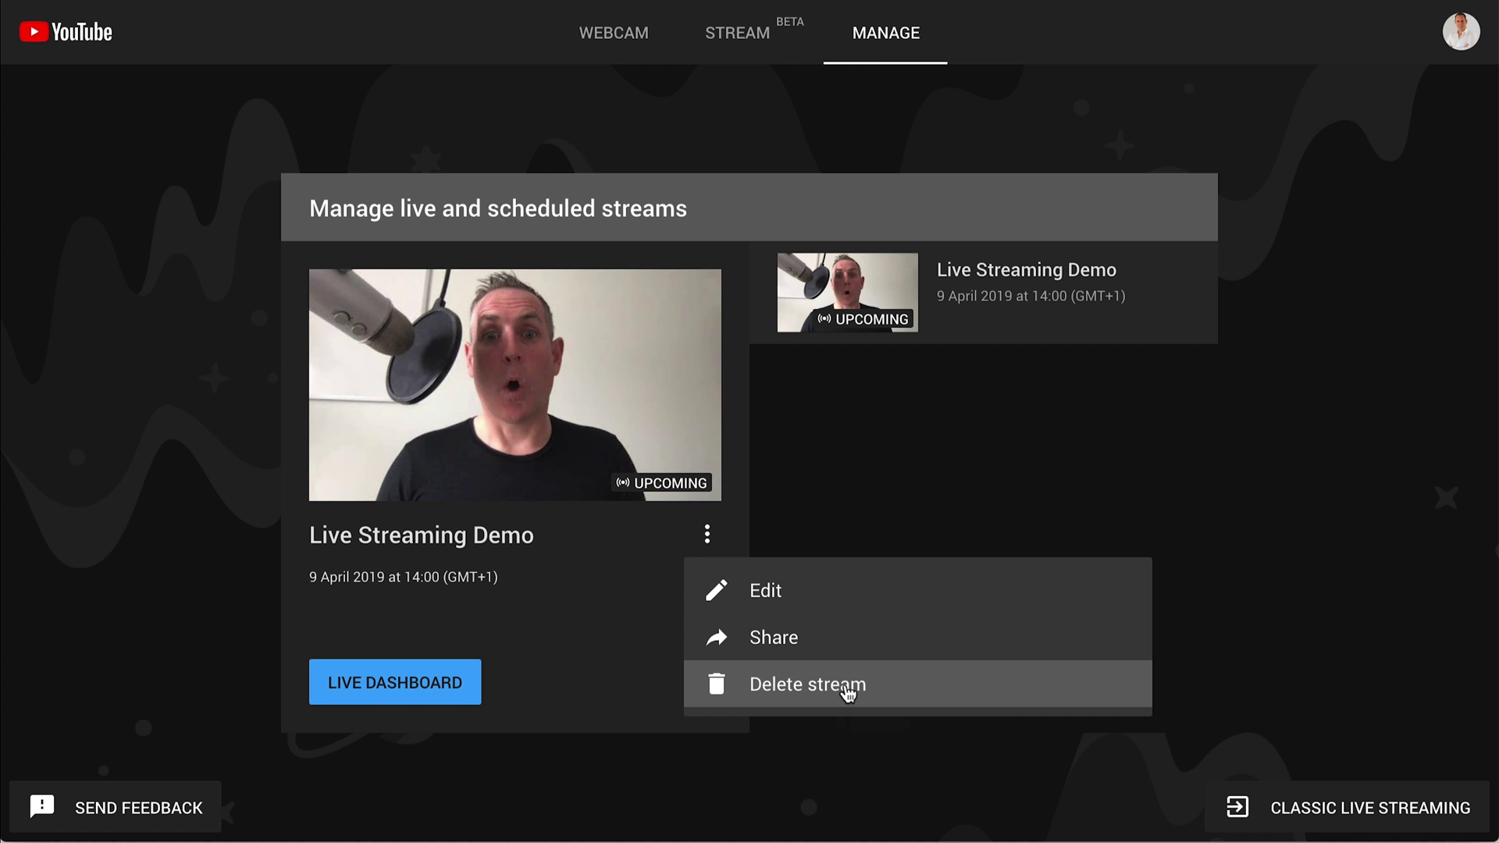
{"action": "left_click", "coordinate": [848, 690]}
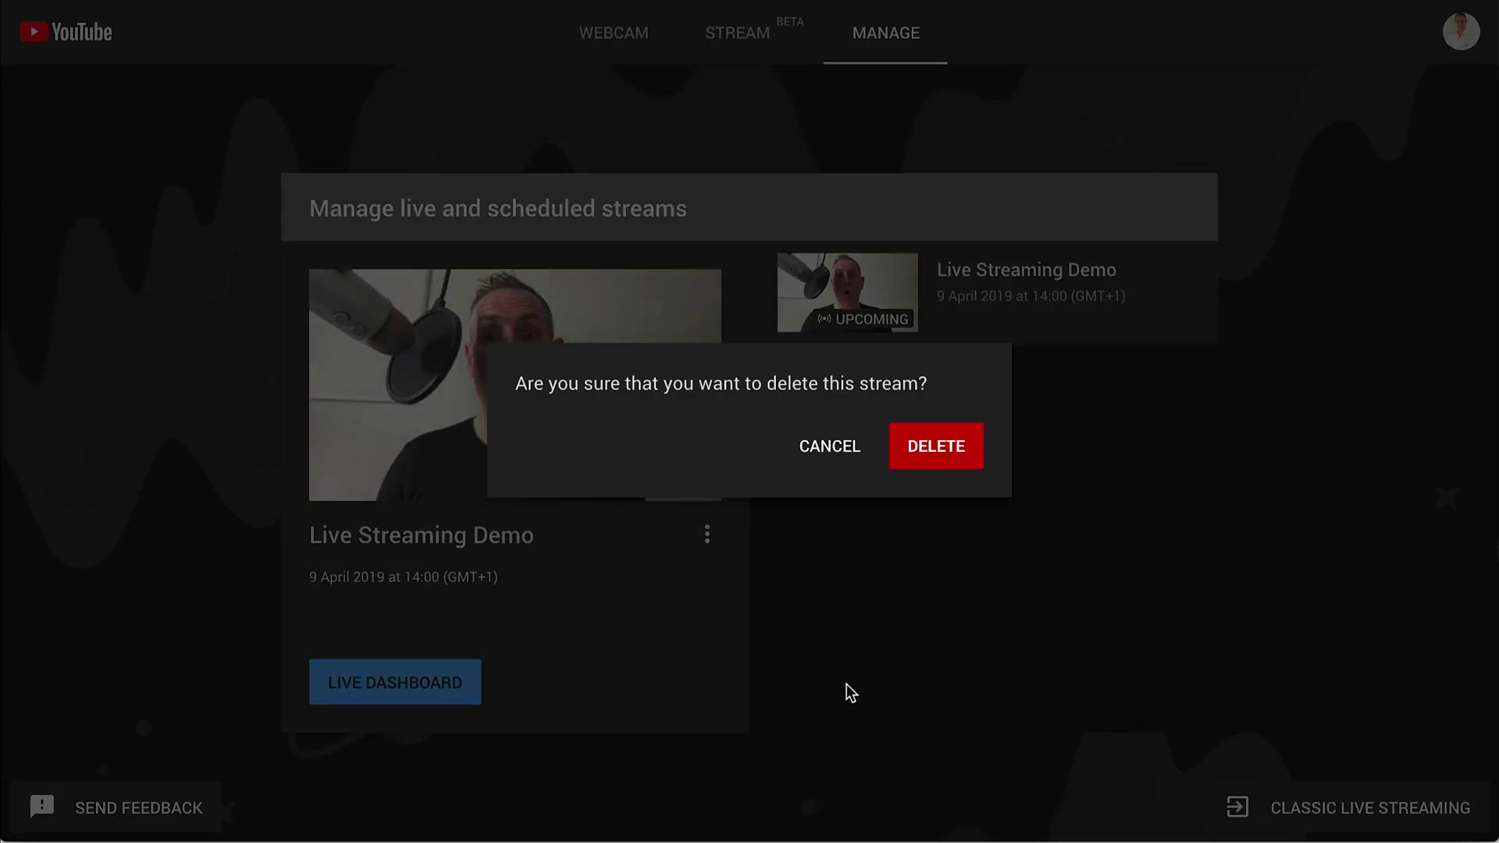
{"action": "left_click", "coordinate": [936, 451]}
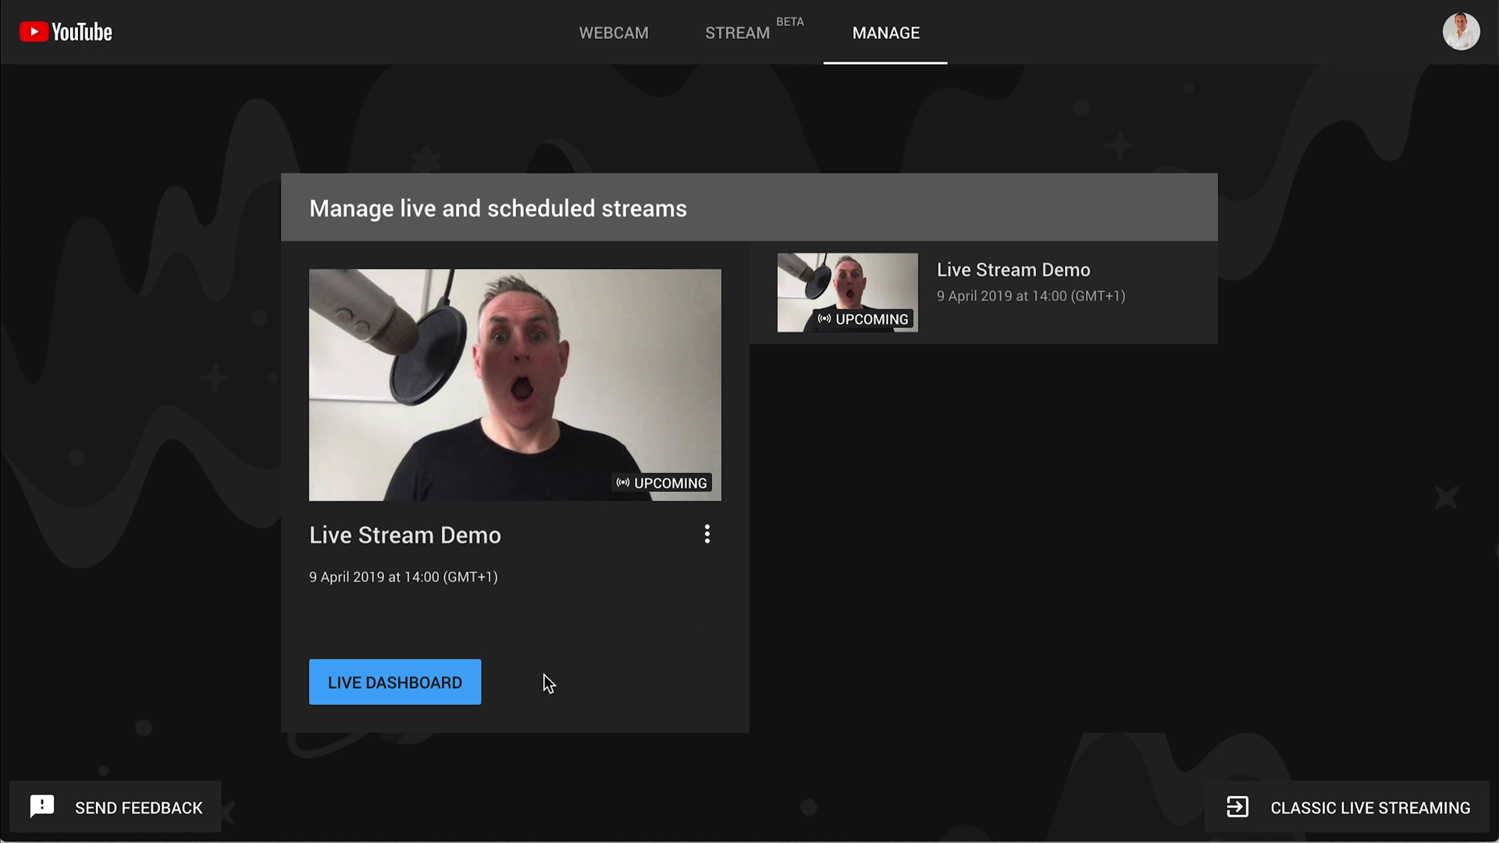
Post a chat message asking viewers to enable notifications, ending 'live!' with a grinning emoji, then select the share link.
{"action": "left_click", "coordinate": [414, 684]}
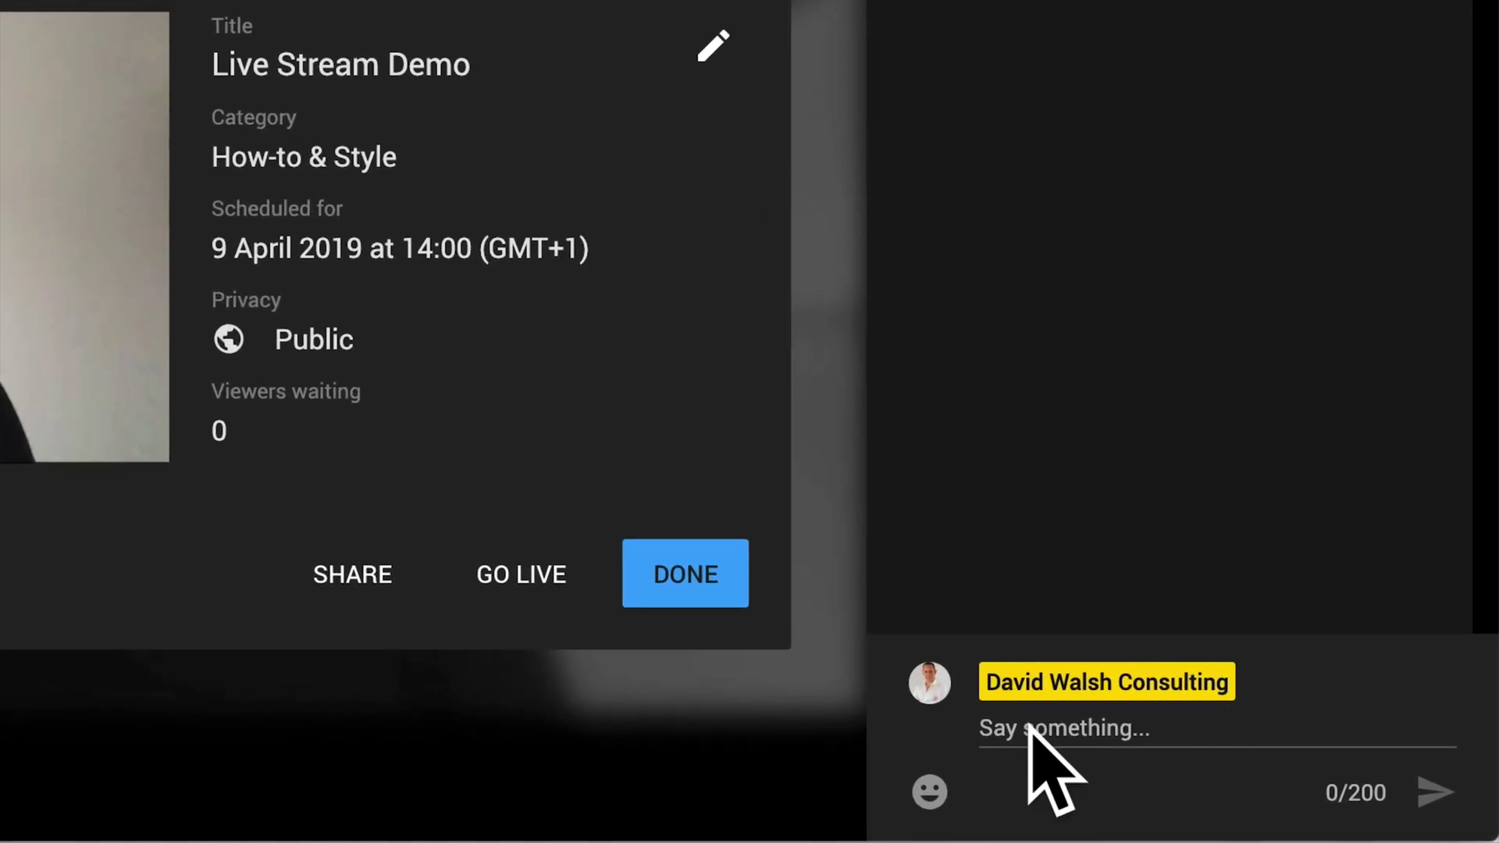
{"action": "left_click", "coordinate": [1183, 765]}
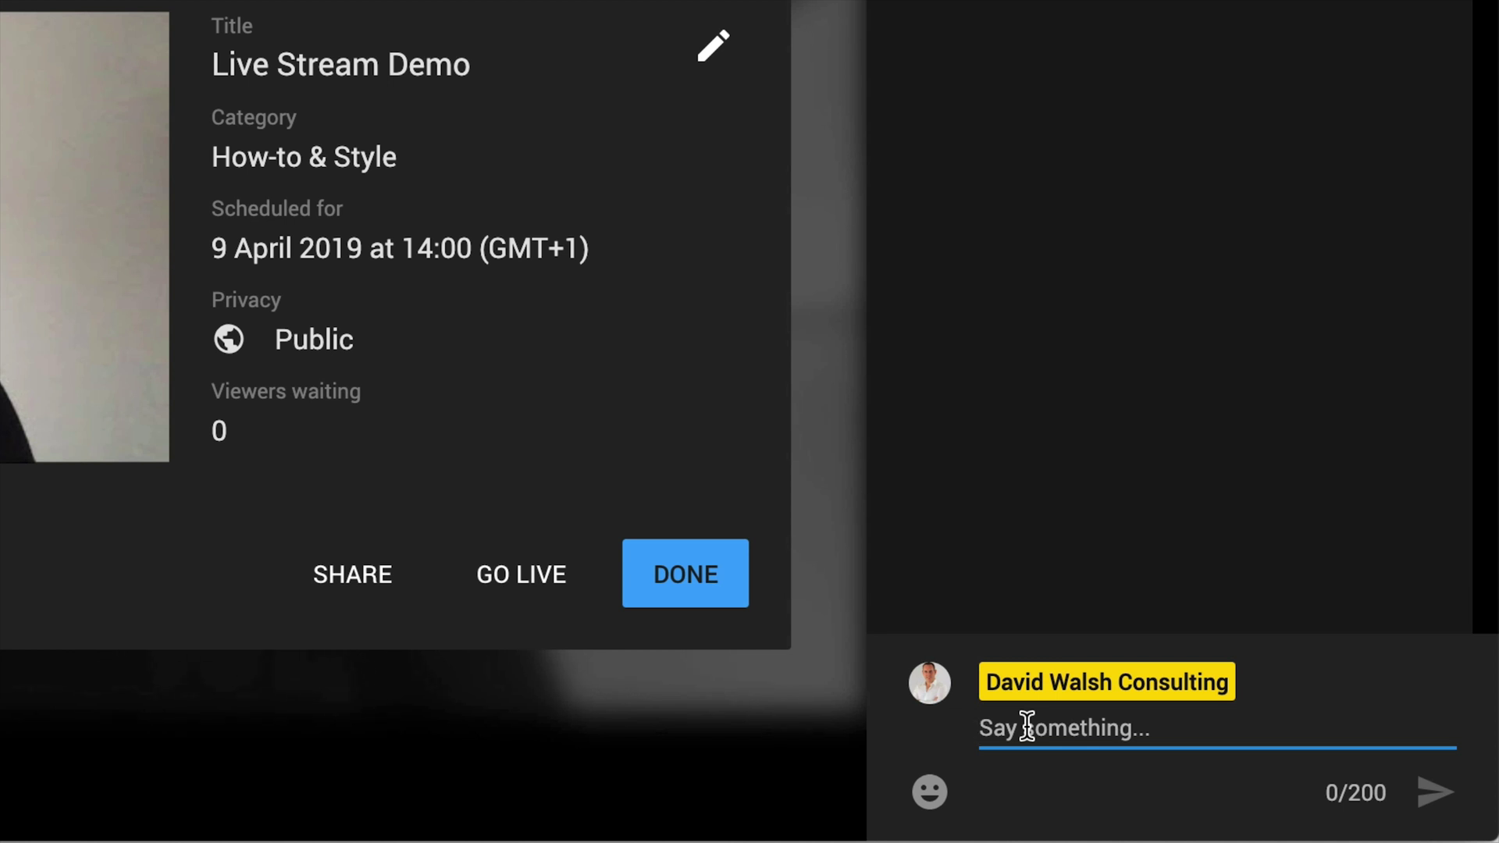
{"action": "type", "text": "Clicm o"}
{"action": "key", "text": "BackSpace"}
{"action": "key", "text": "BackSpace"}
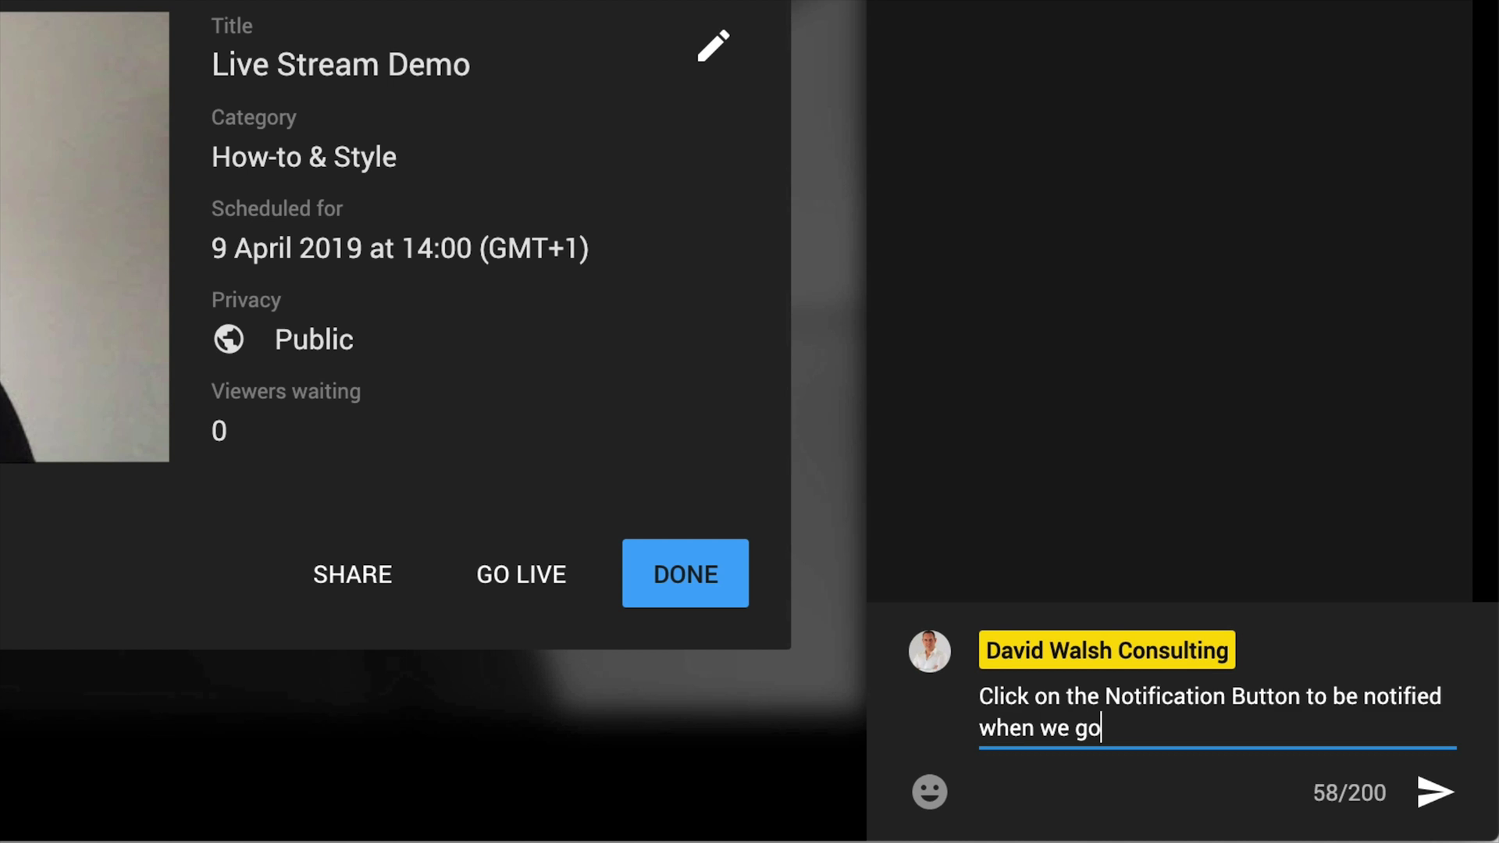
{"action": "type", "text": "live!"}
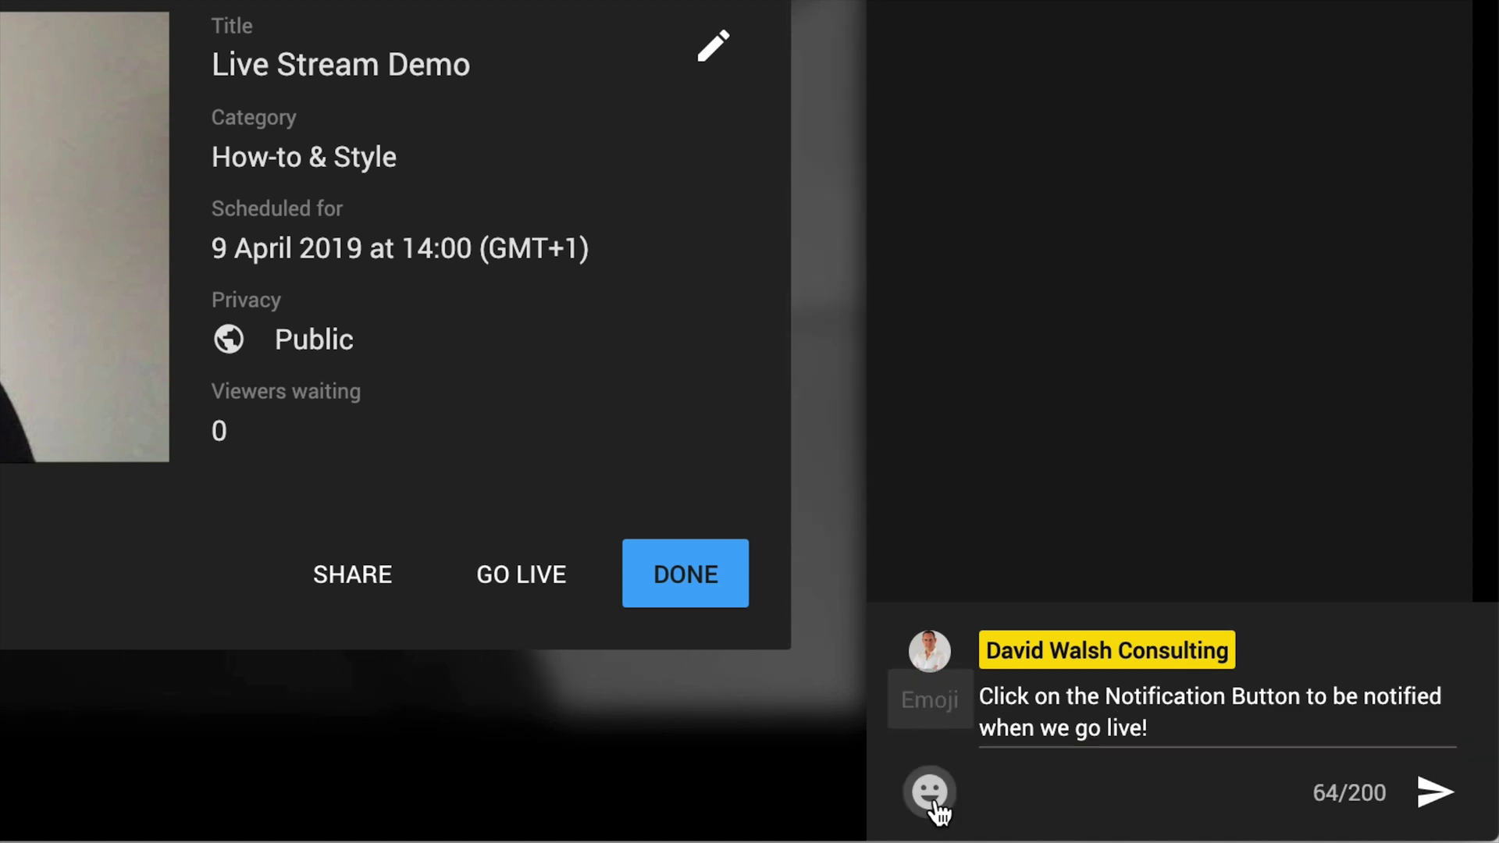
{"action": "left_click", "coordinate": [929, 793]}
{"action": "left_click", "coordinate": [993, 559]}
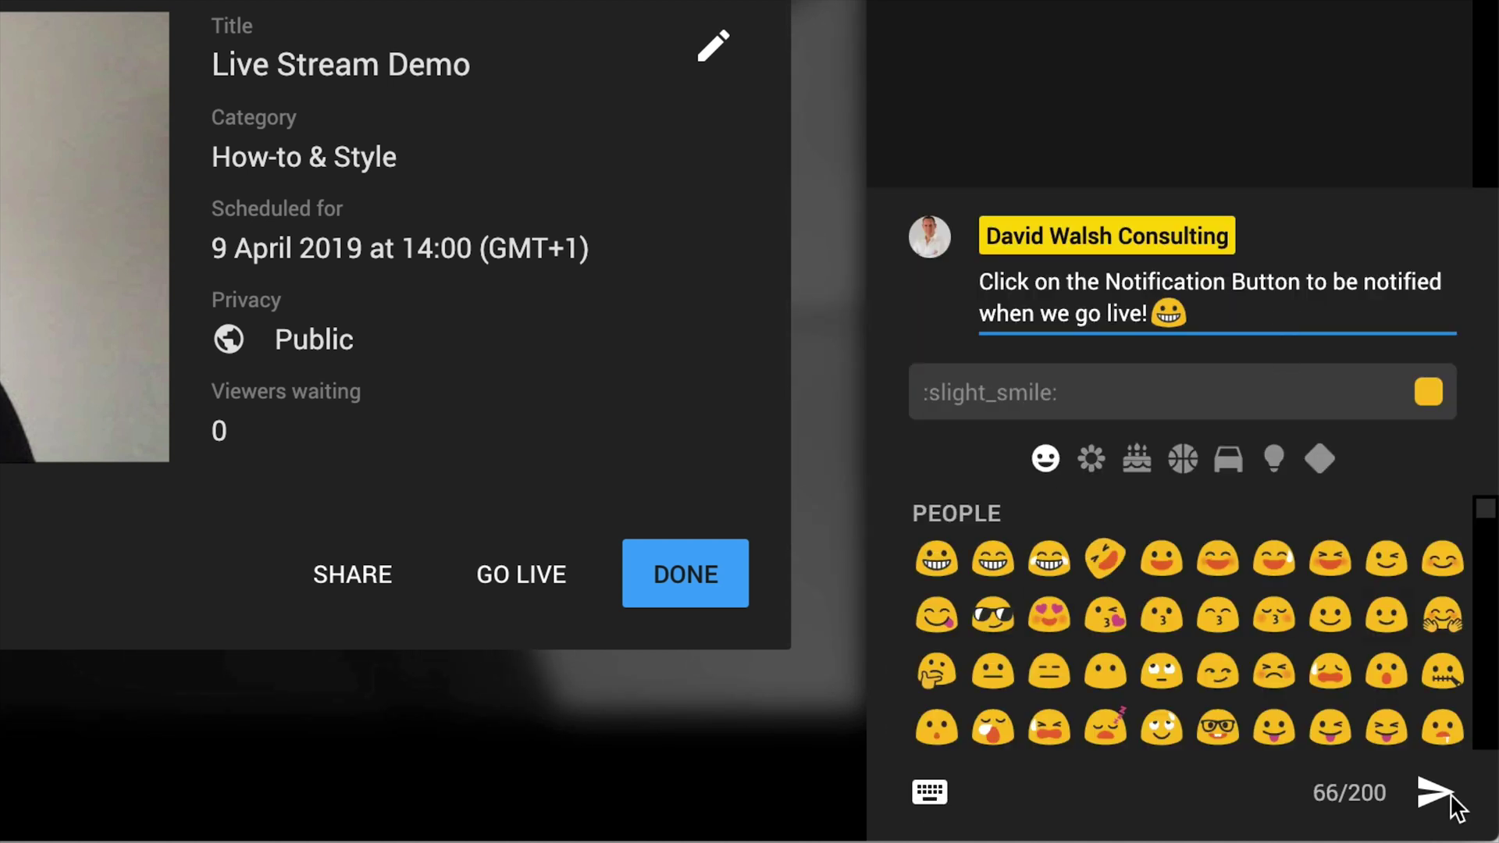
{"action": "left_click", "coordinate": [1434, 792]}
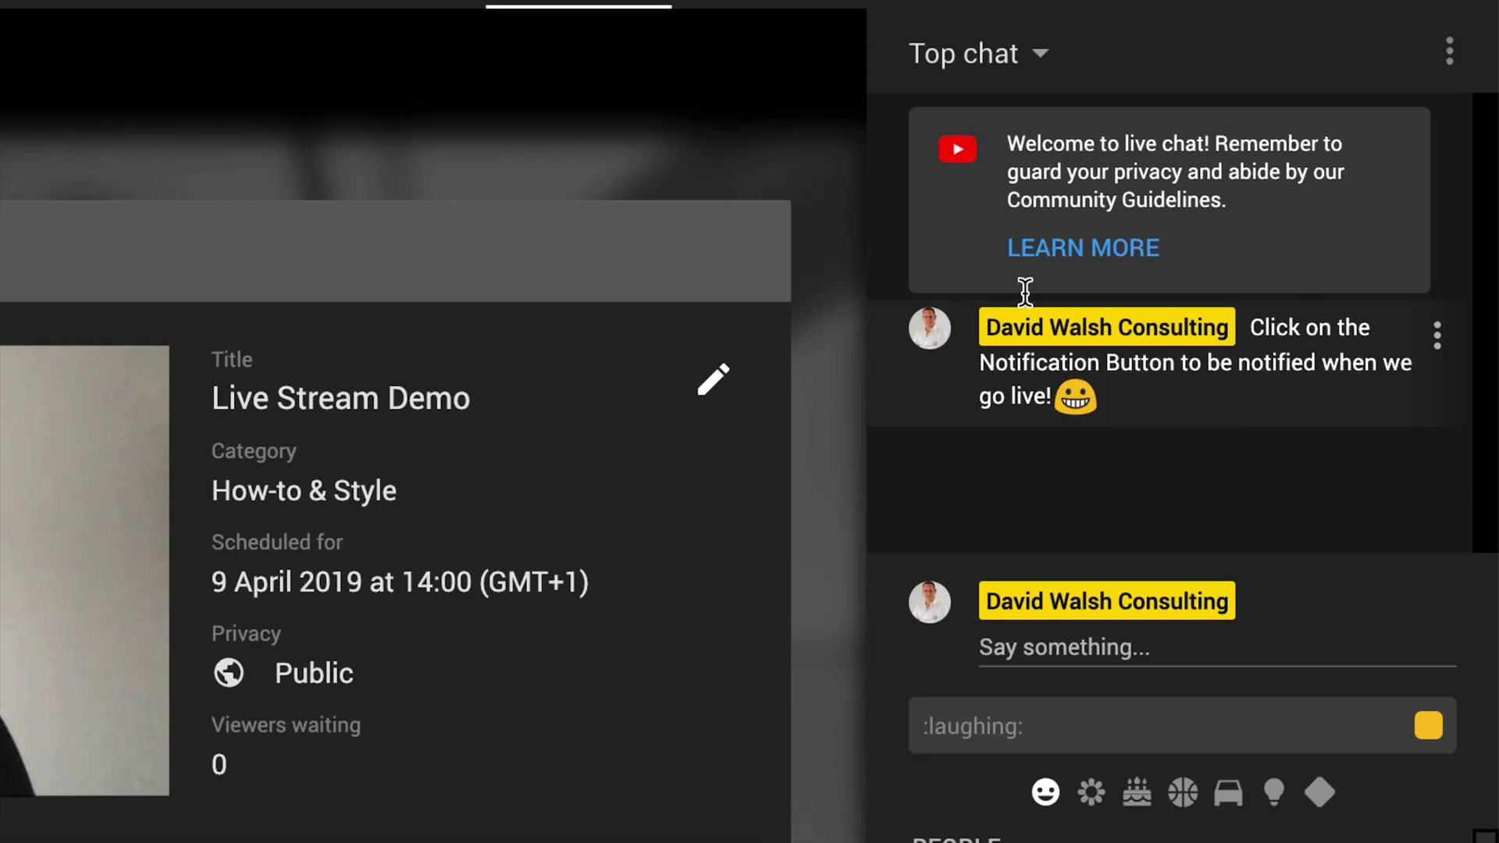
{"action": "left_click", "coordinate": [716, 214]}
{"action": "left_click", "coordinate": [675, 664]}
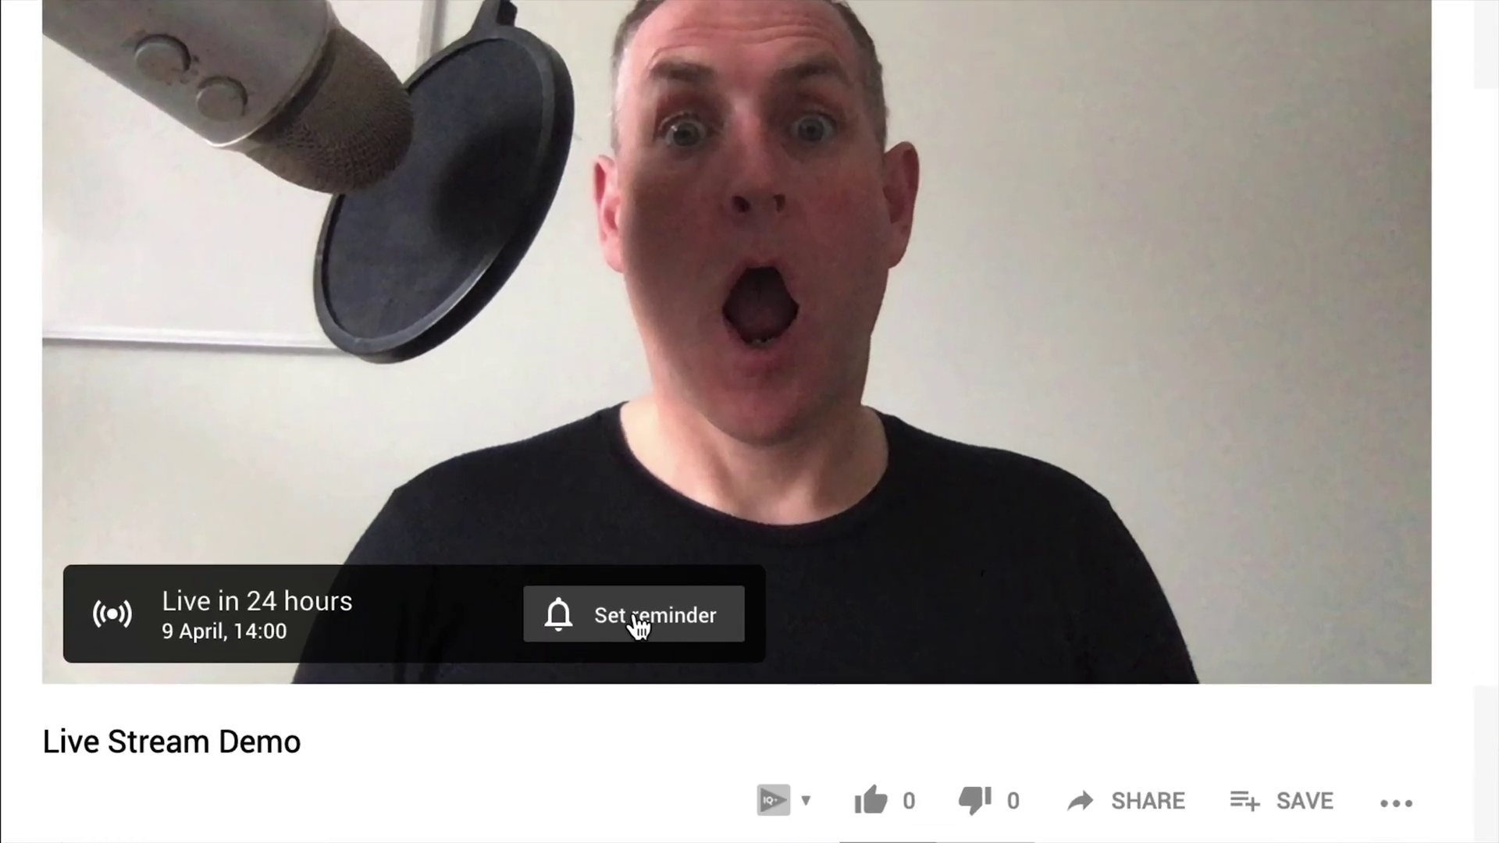
Set a reminder for Live Stream Demo and put the cursor in the live chat's Say something box.
{"action": "left_click", "coordinate": [667, 617]}
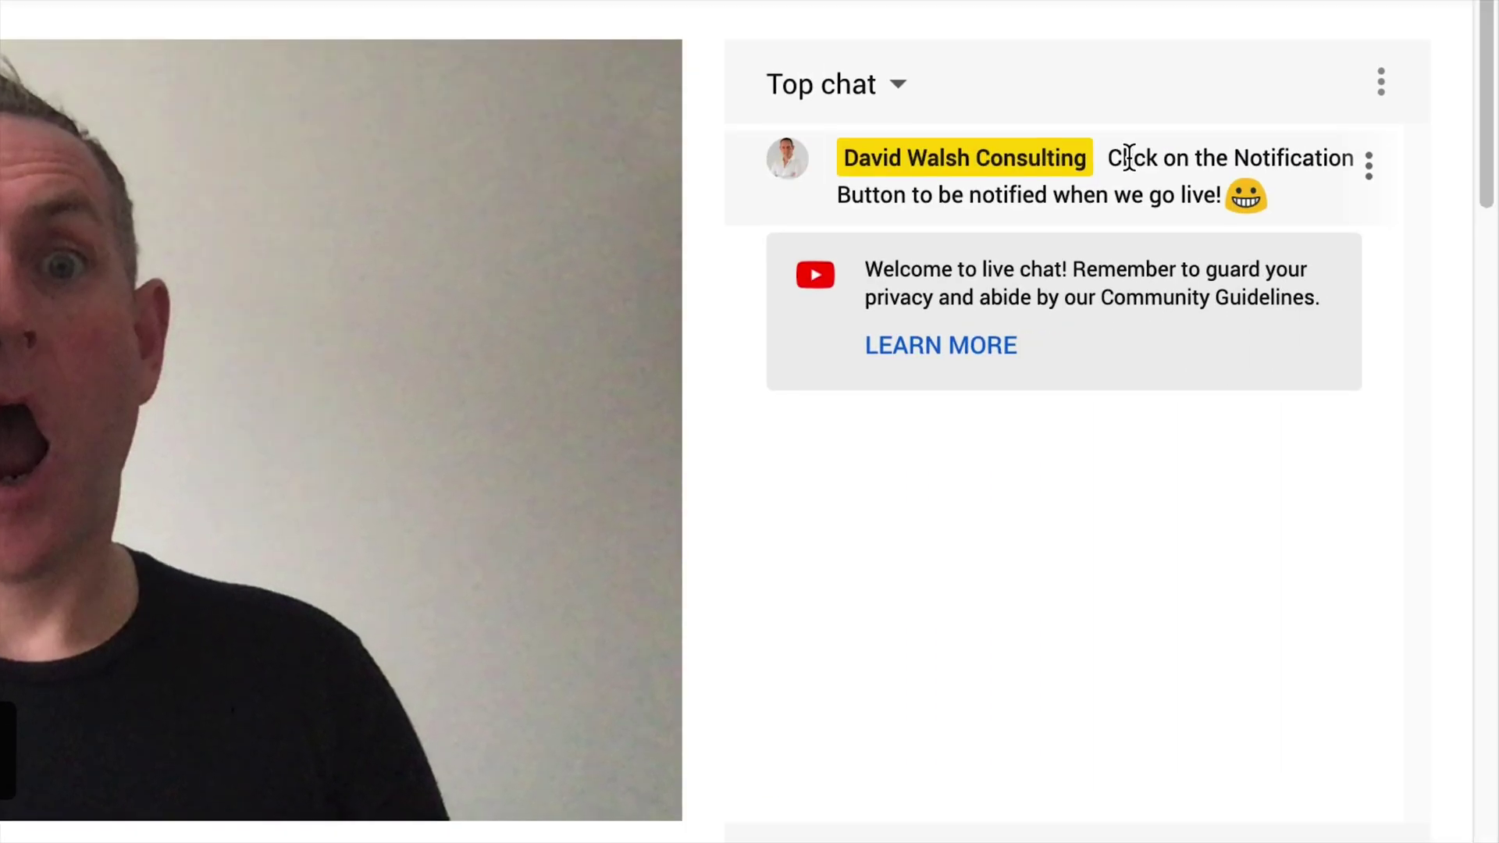
{"action": "left_click_drag", "start_coordinate": [1128, 156], "coordinate": [1300, 175]}
{"action": "left_click", "coordinate": [1122, 195]}
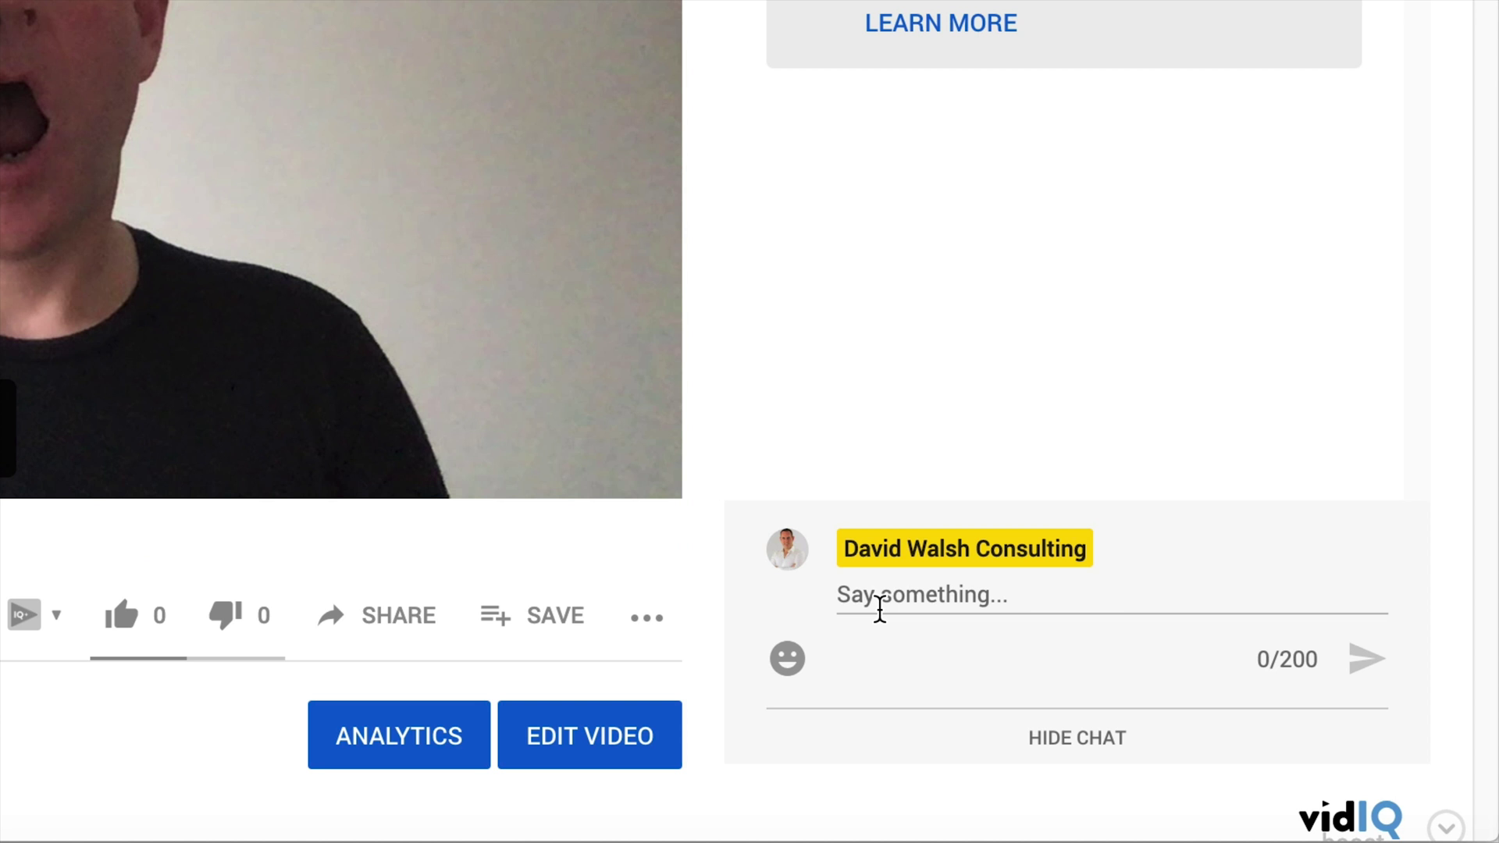
{"action": "left_click", "coordinate": [882, 603]}
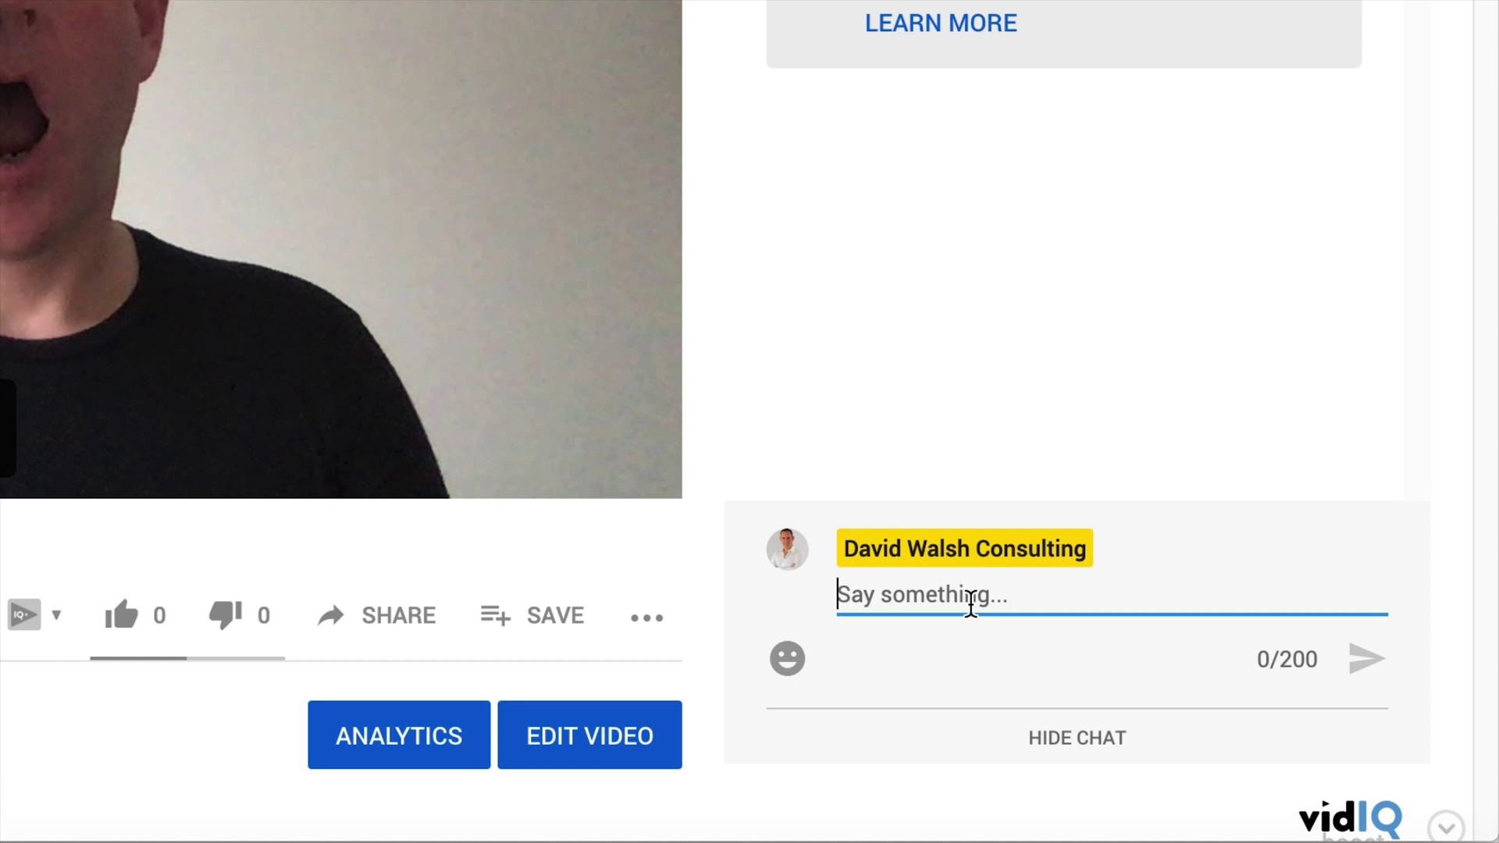
Bring up Live Stream Demo's Studio details page and look over its description and title.
{"action": "left_click", "coordinate": [611, 738]}
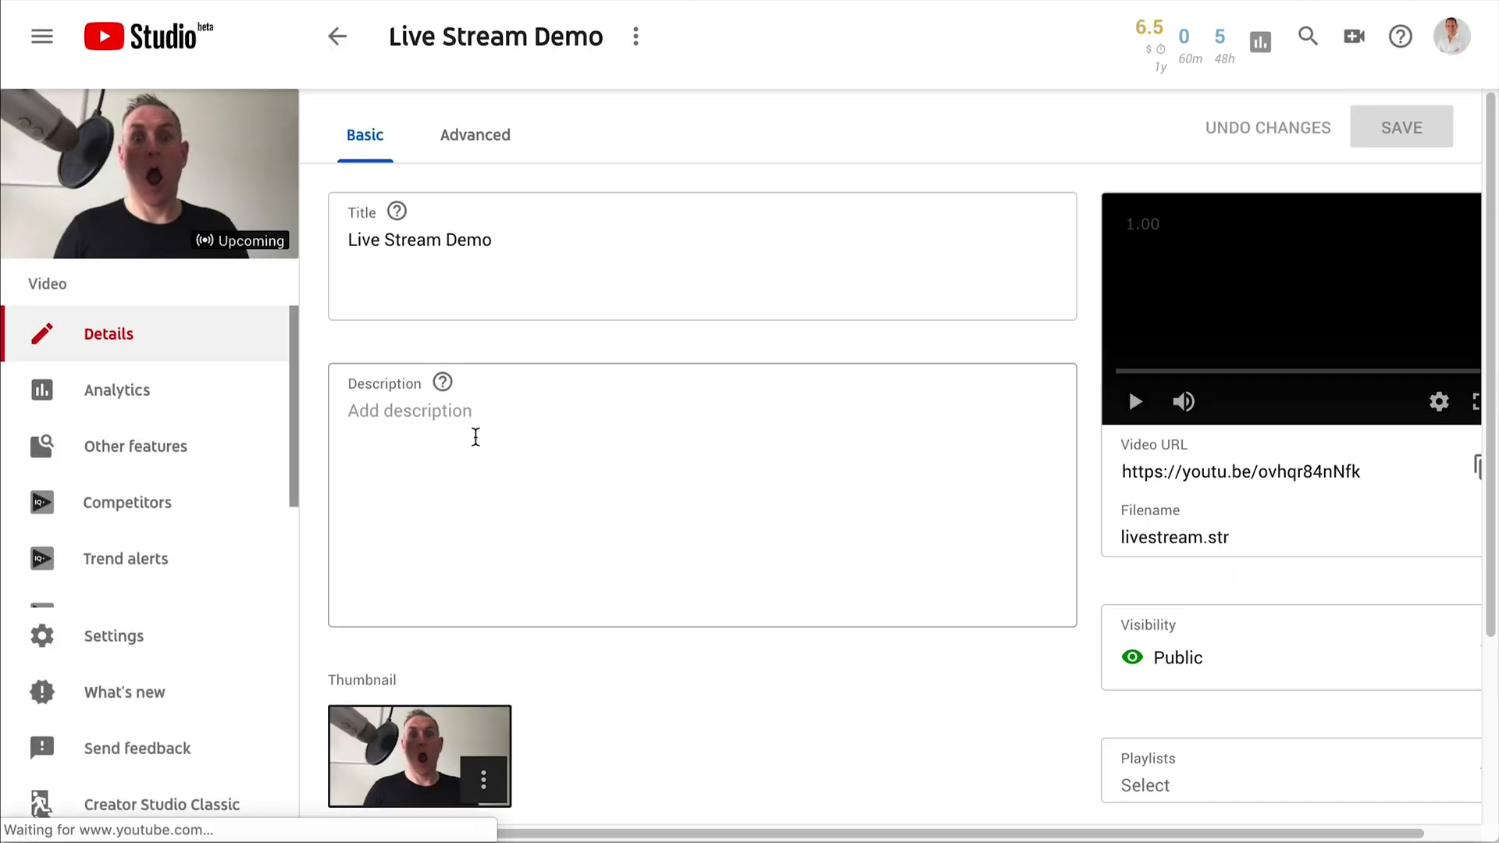
{"action": "left_click", "coordinate": [412, 405]}
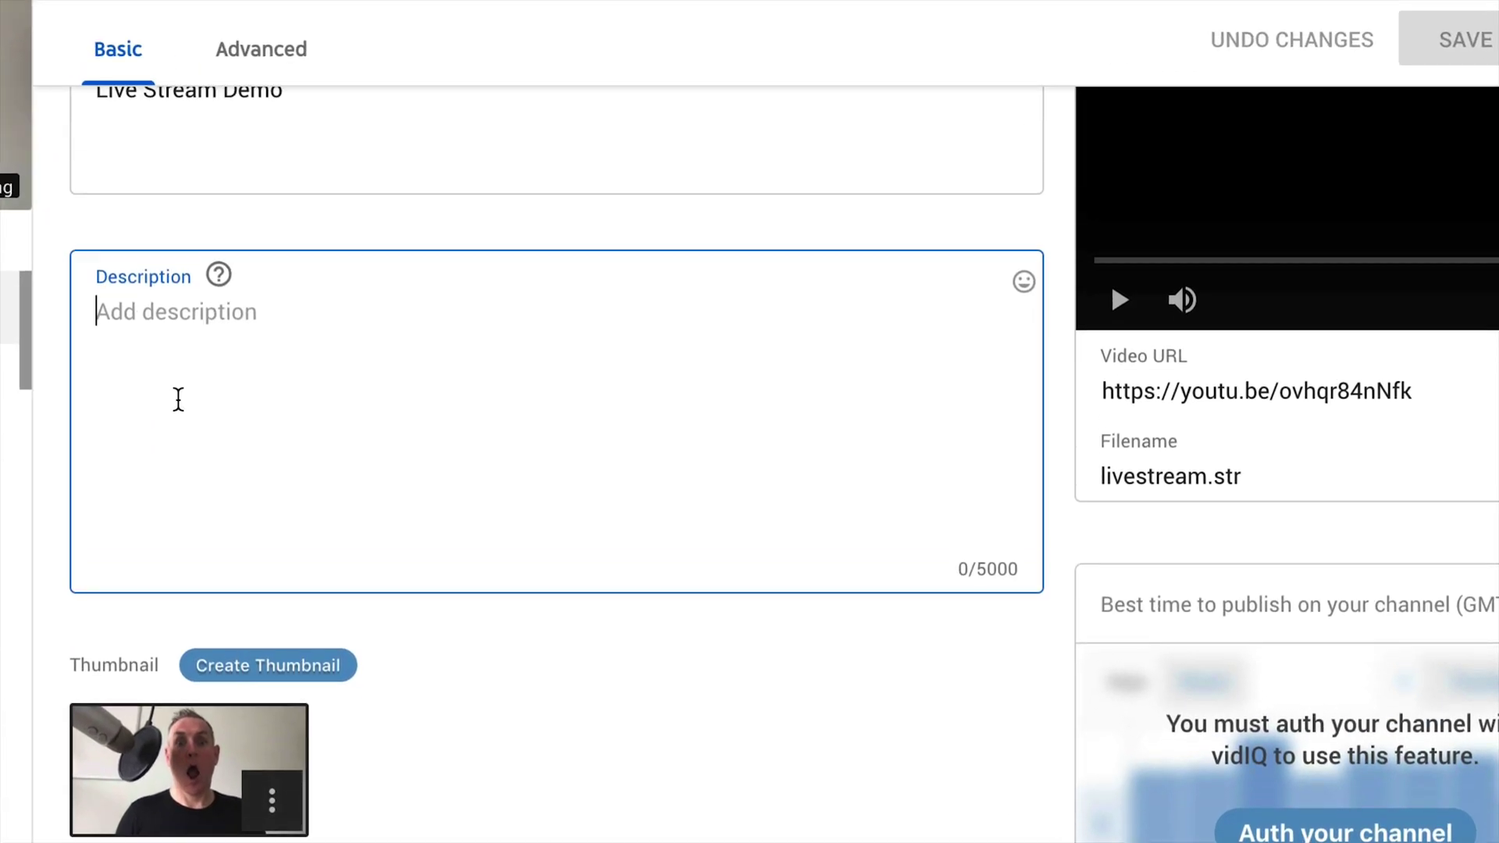
{"action": "scroll", "coordinate": [178, 399], "scroll_direction": "up", "scroll_amount": 1}
{"action": "scroll", "coordinate": [178, 399], "scroll_direction": "down", "scroll_amount": 3}
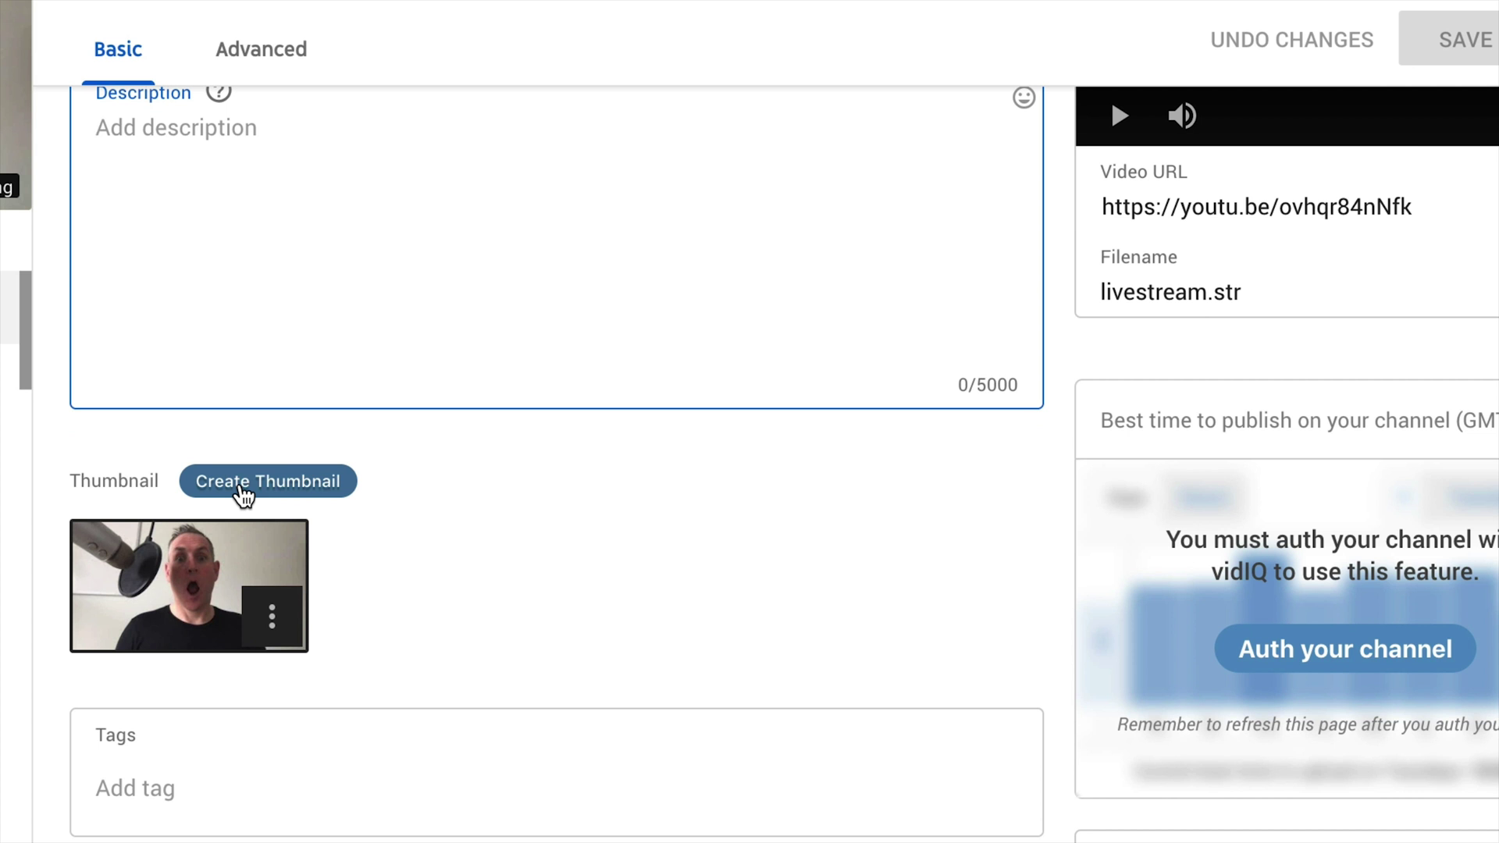
{"action": "scroll", "coordinate": [406, 125], "scroll_direction": "up", "scroll_amount": 4}
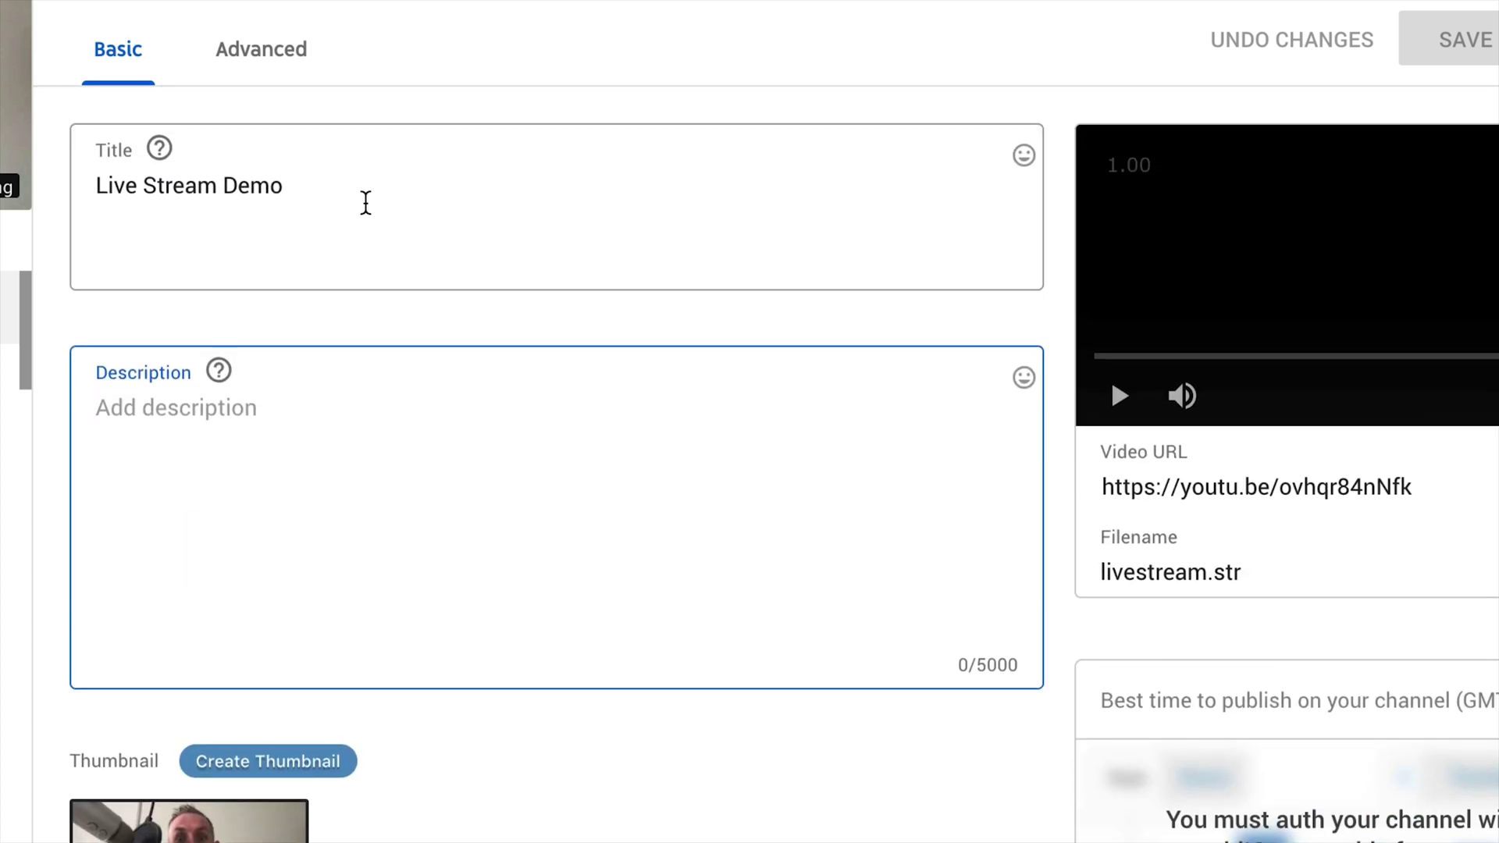
{"action": "left_click", "coordinate": [359, 185]}
{"action": "scroll", "coordinate": [355, 180], "scroll_direction": "down", "scroll_amount": 5}
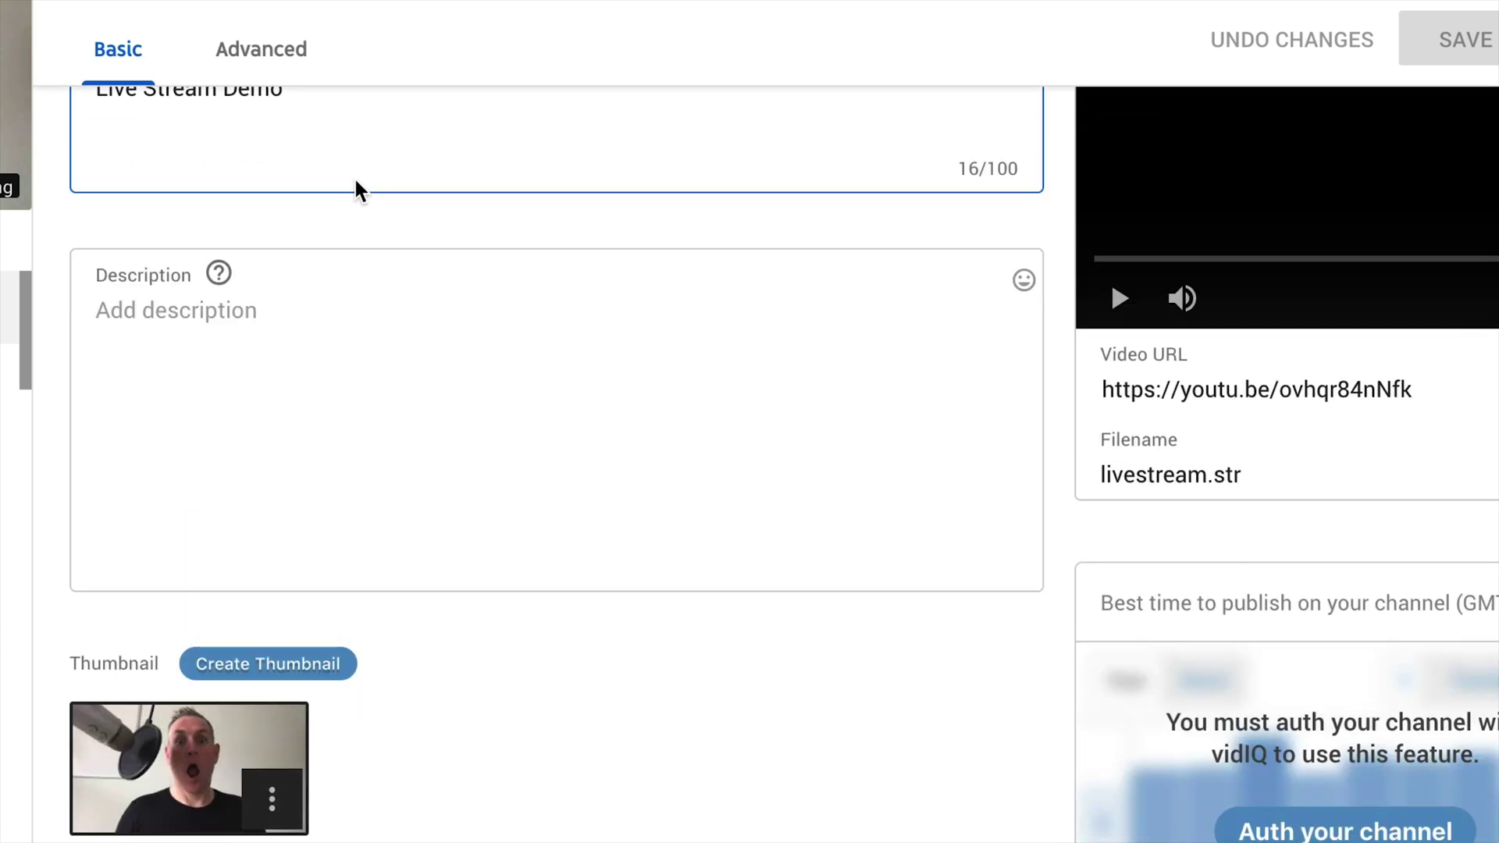
{"action": "scroll", "coordinate": [355, 181], "scroll_direction": "up", "scroll_amount": 5}
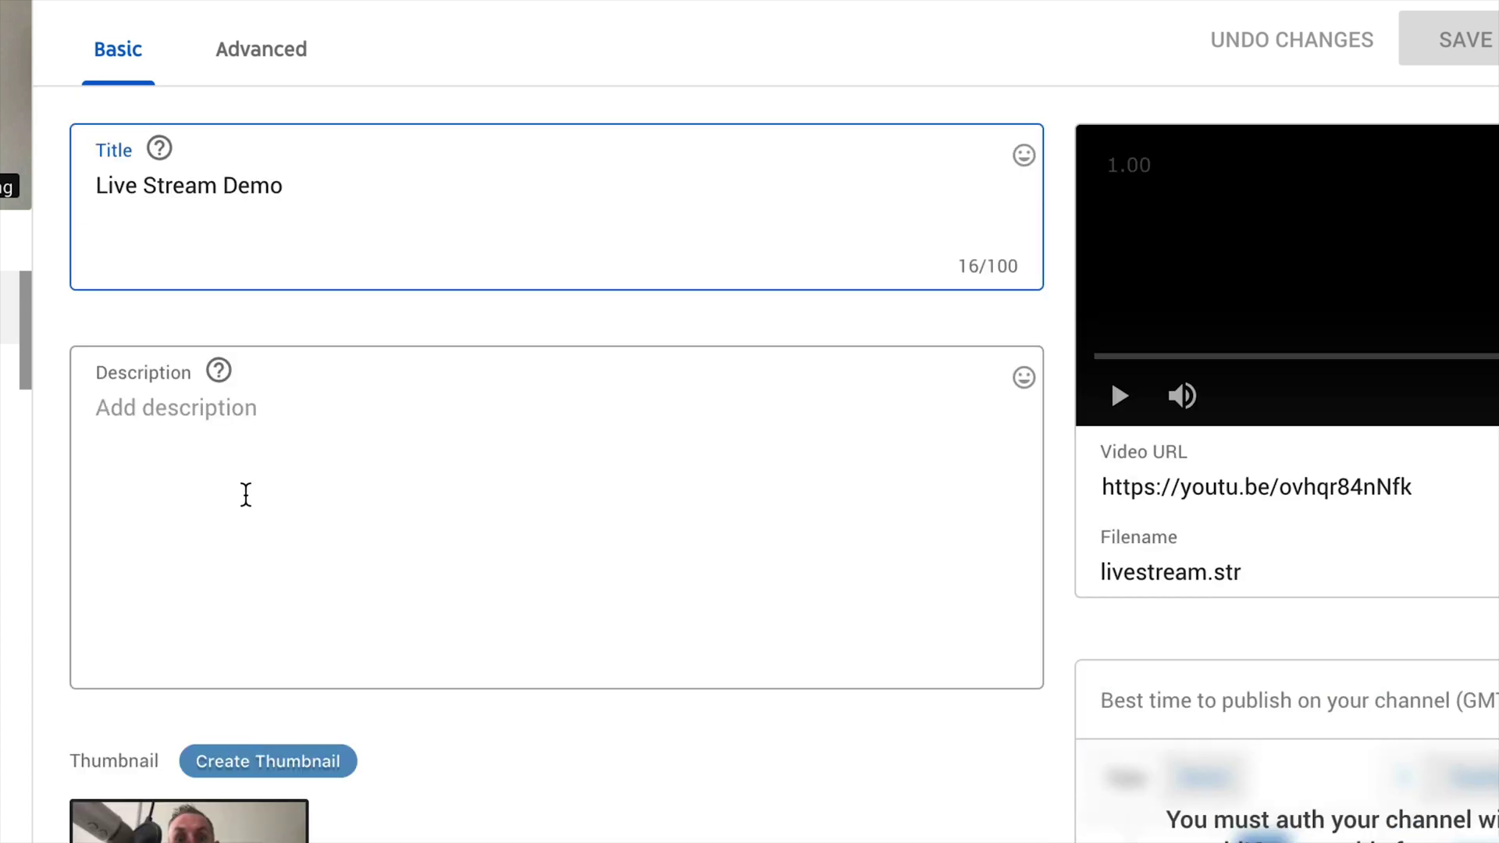
Recheck the Basic tab's description and title fields, finishing in the Tags field.
{"action": "left_click", "coordinate": [227, 412]}
{"action": "left_click", "coordinate": [334, 246]}
{"action": "left_click", "coordinate": [211, 418]}
{"action": "scroll", "coordinate": [212, 418], "scroll_direction": "down", "scroll_amount": 6}
{"action": "scroll", "coordinate": [266, 328], "scroll_direction": "up", "scroll_amount": 1}
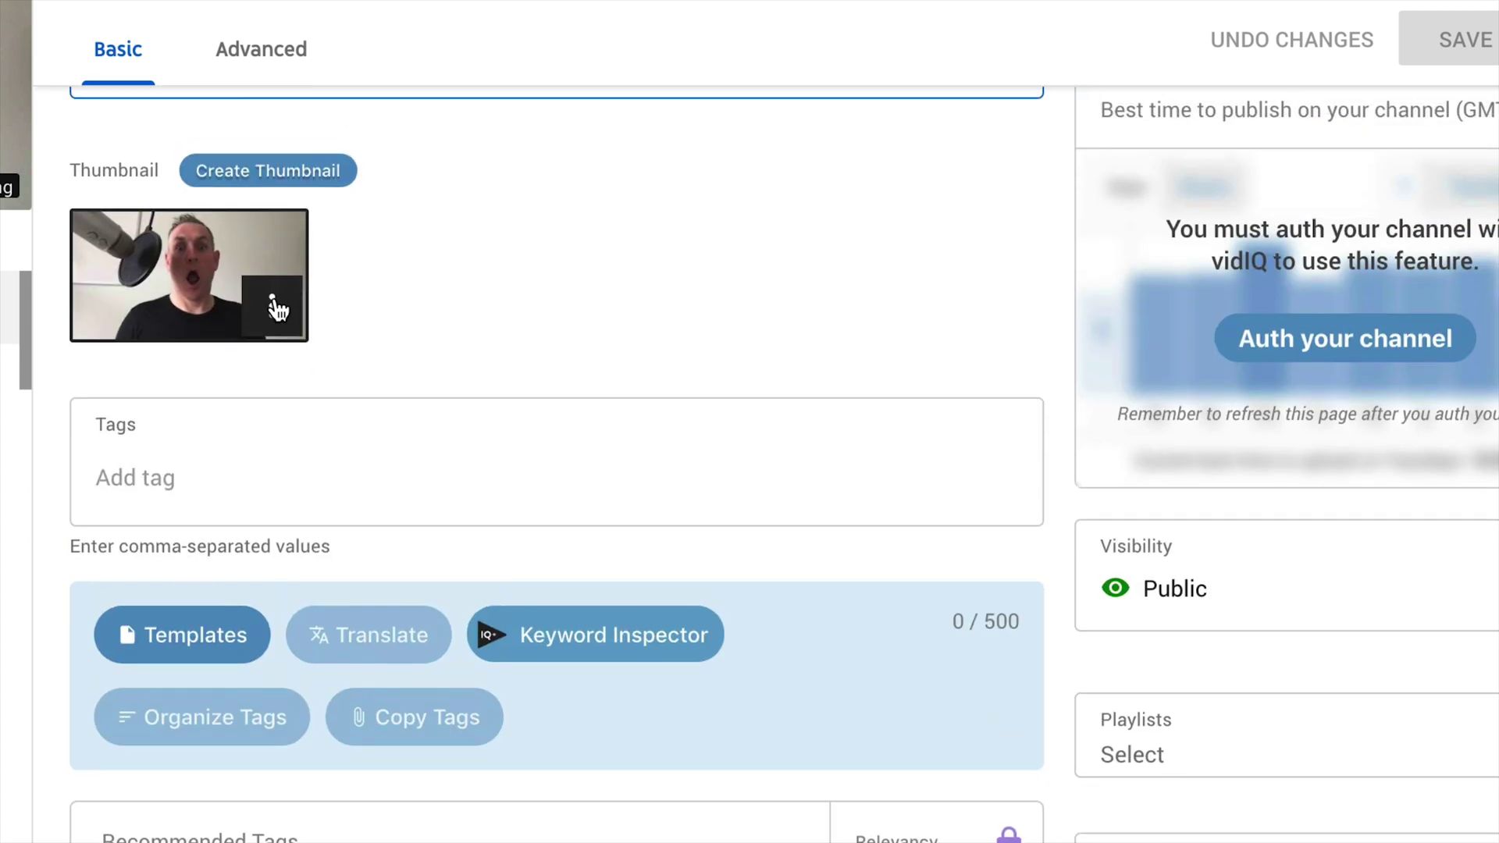
{"action": "scroll", "coordinate": [123, 294], "scroll_direction": "up", "scroll_amount": 5}
{"action": "scroll", "coordinate": [283, 178], "scroll_direction": "up", "scroll_amount": 2}
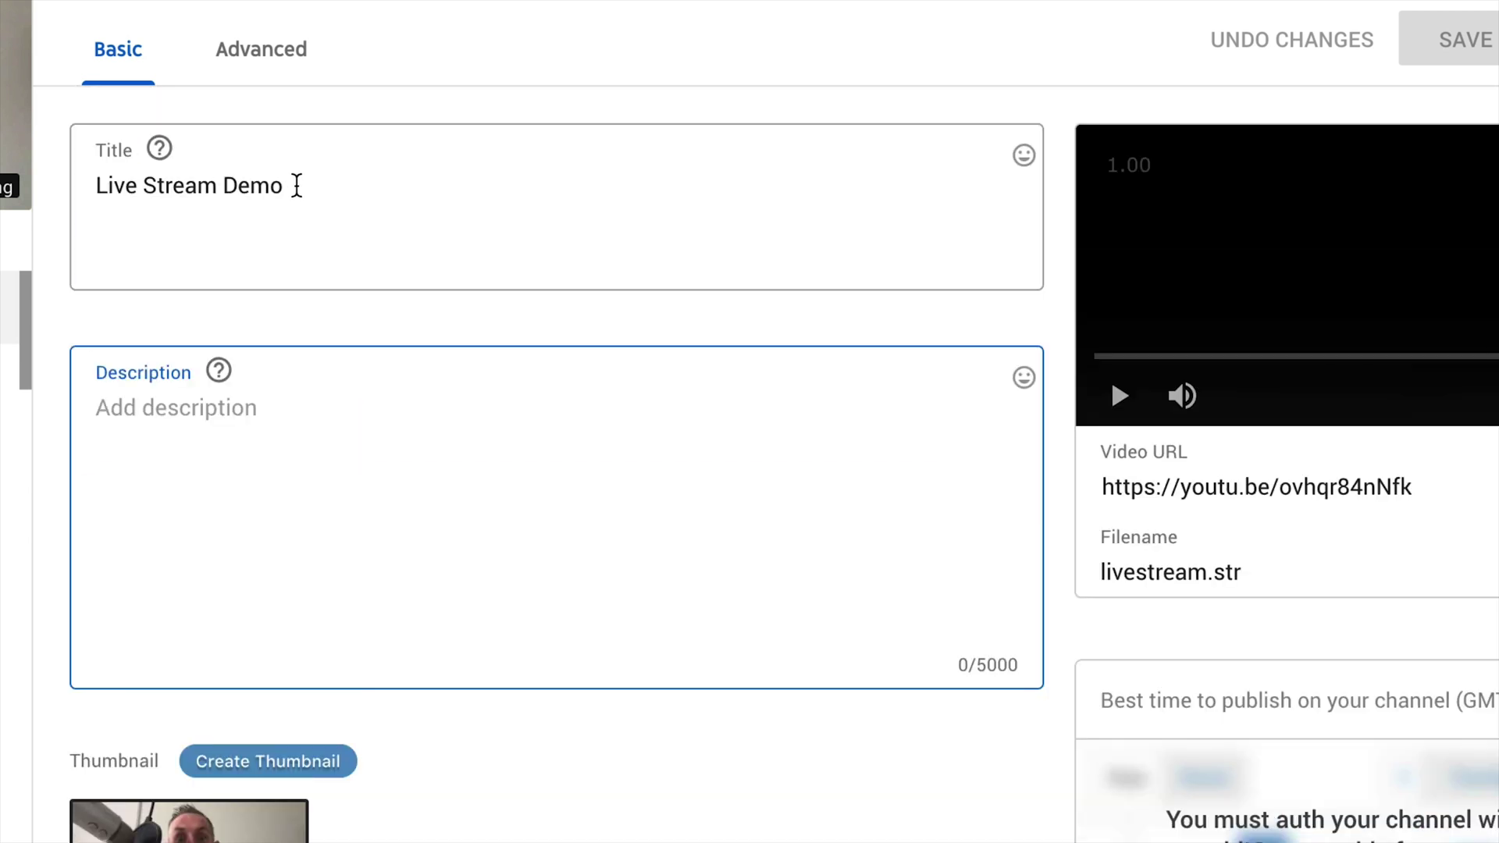
{"action": "left_click", "coordinate": [313, 185]}
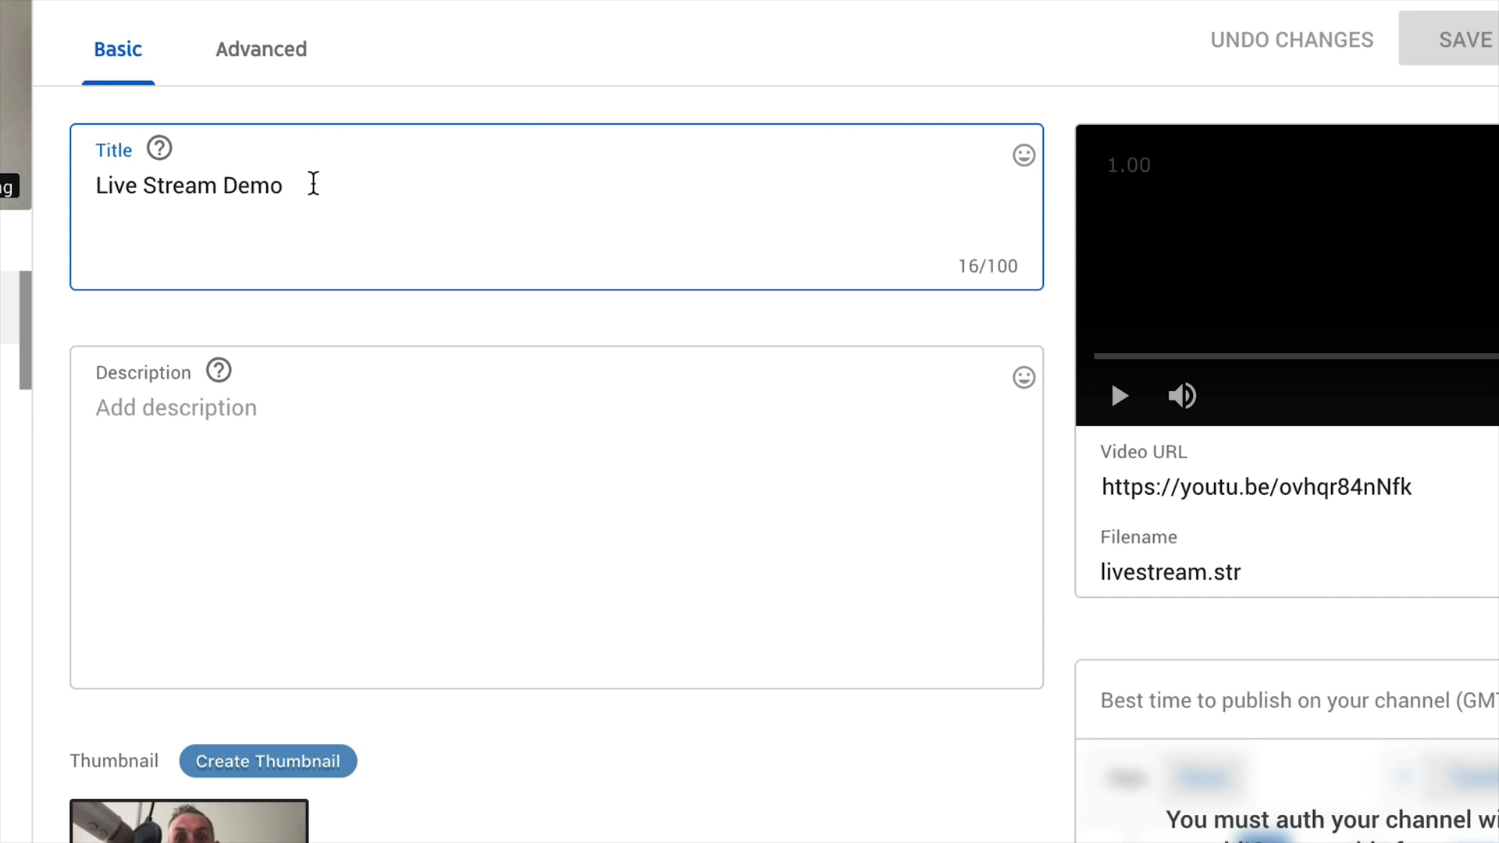
{"action": "left_click", "coordinate": [308, 409]}
{"action": "scroll", "coordinate": [308, 409], "scroll_direction": "down", "scroll_amount": 10}
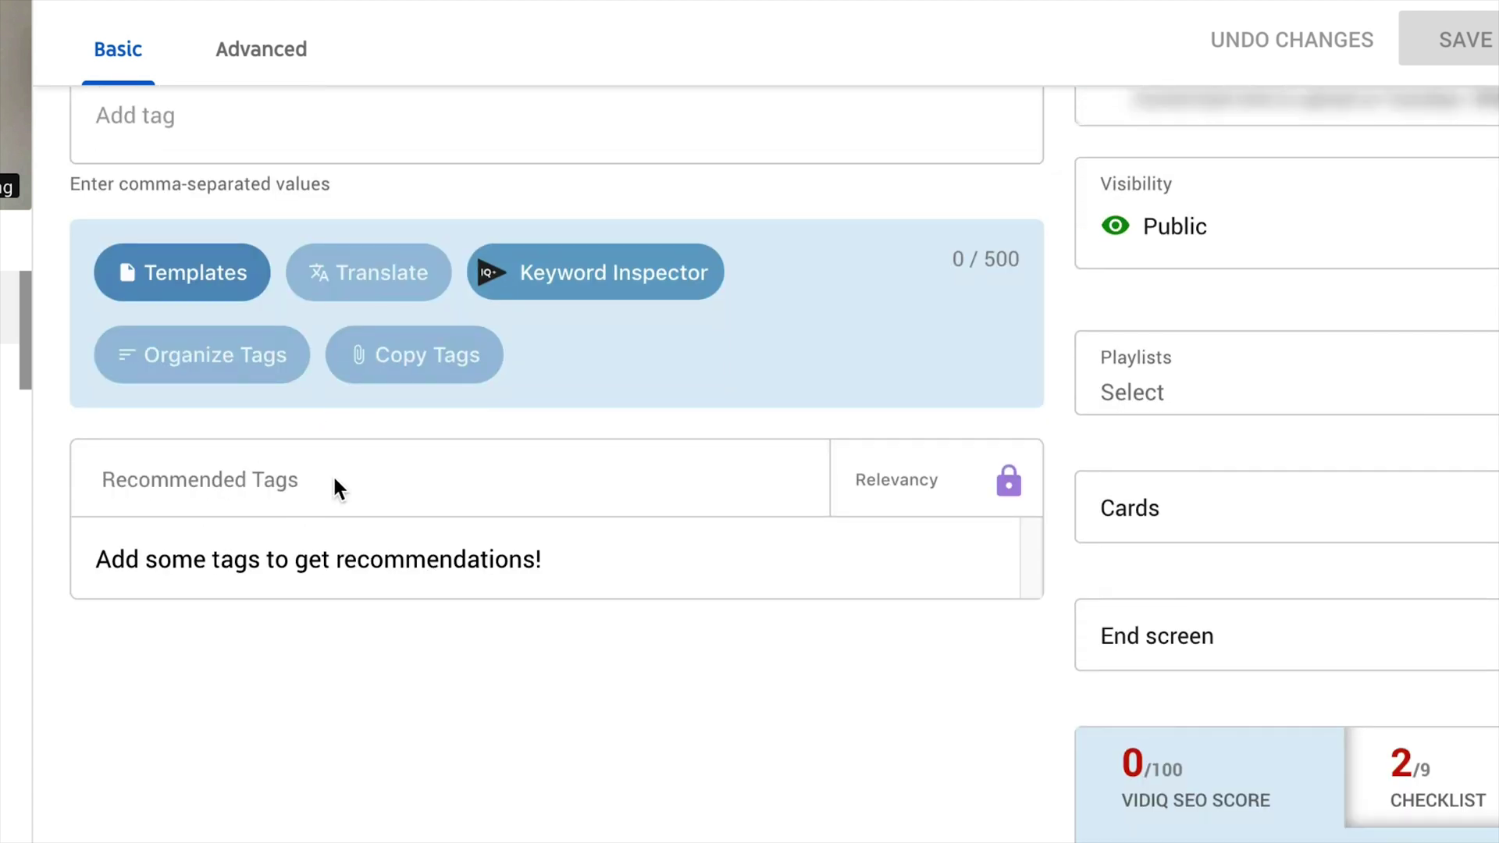
{"action": "scroll", "coordinate": [335, 484], "scroll_direction": "up", "scroll_amount": 2}
{"action": "left_click", "coordinate": [181, 230]}
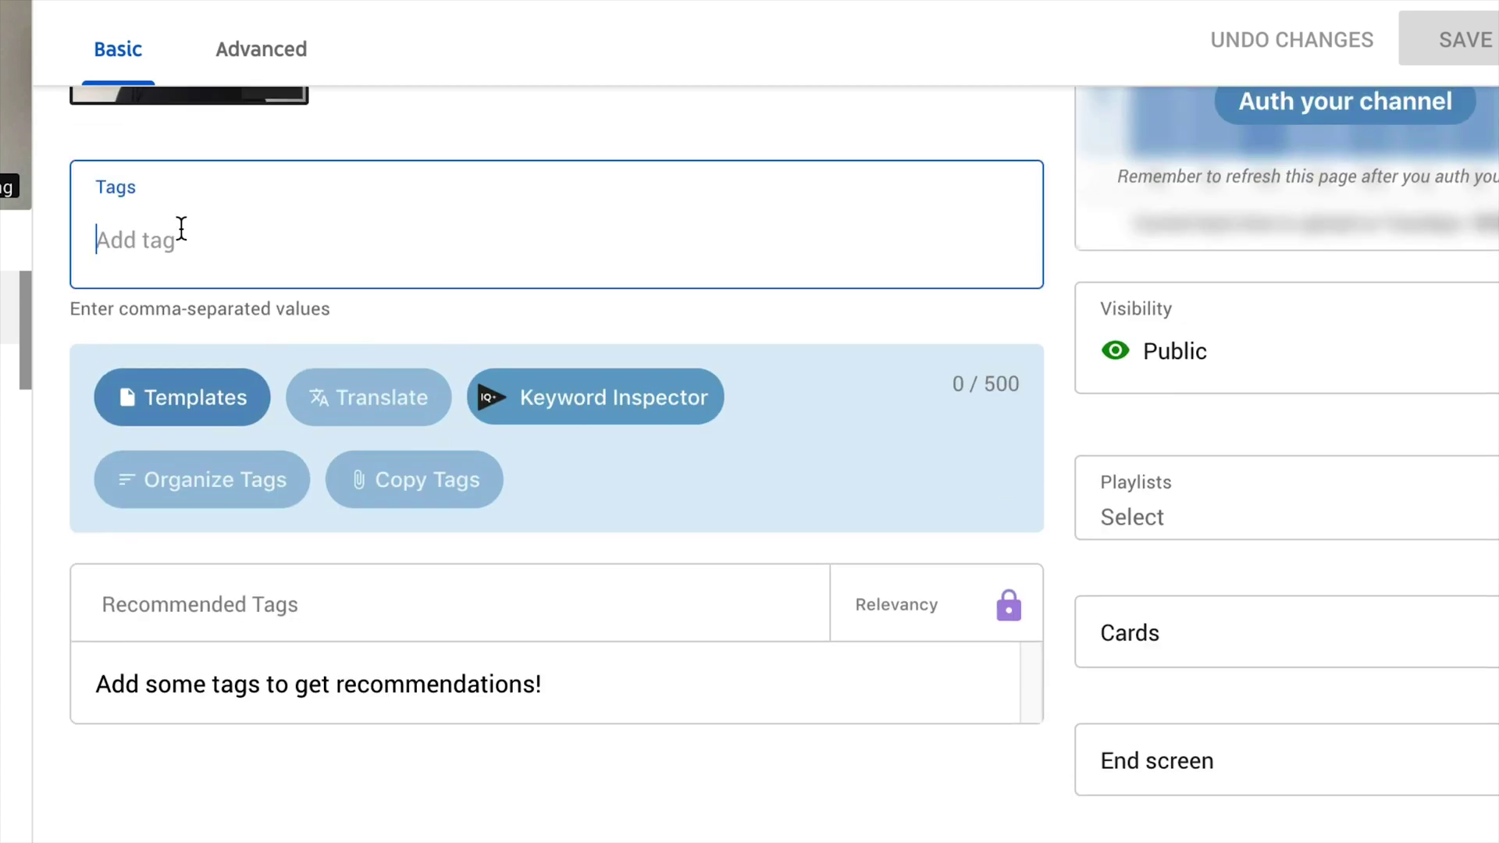